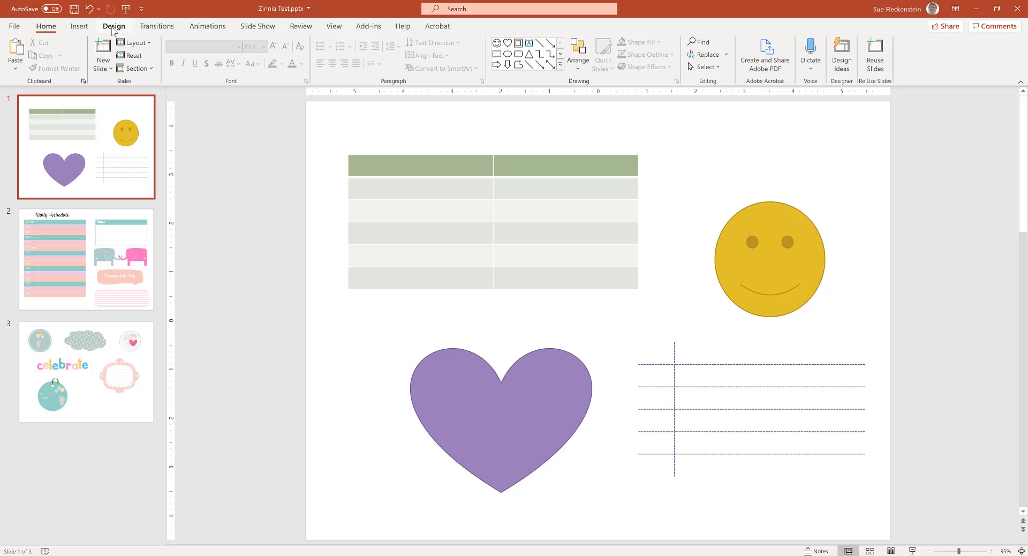
Apply the Red Violet theme color scheme to the presentation.
click(113, 28)
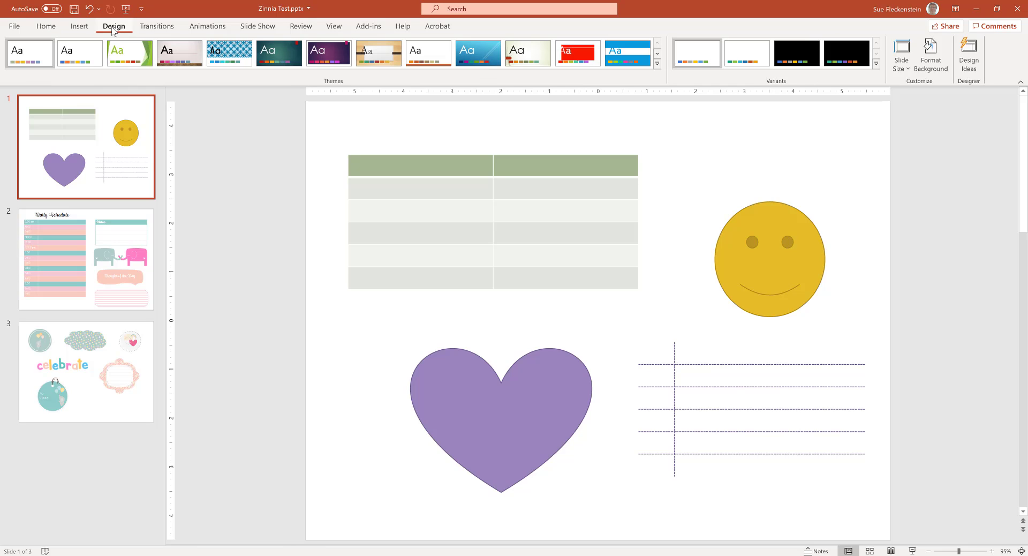
click(877, 63)
mouse_move(810, 85)
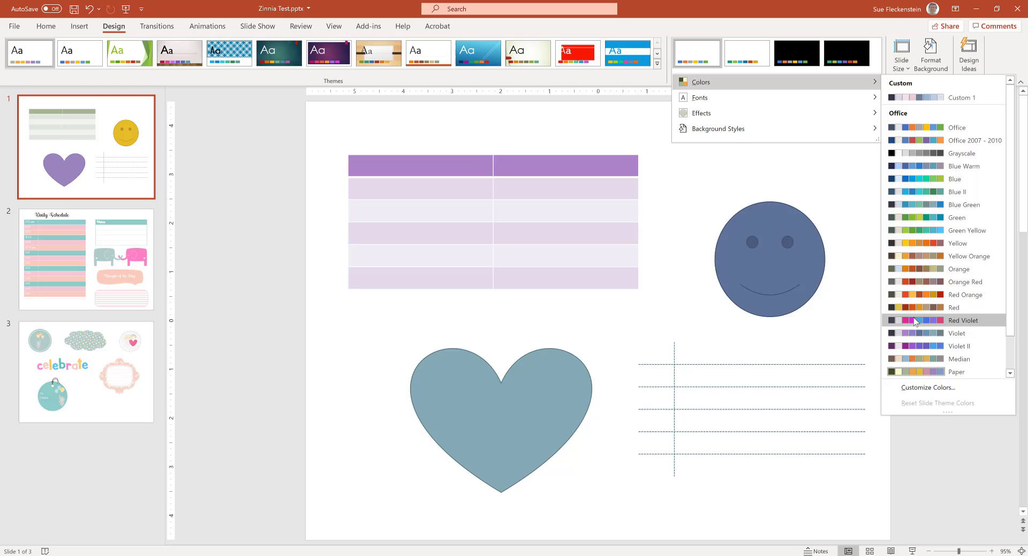
click(914, 320)
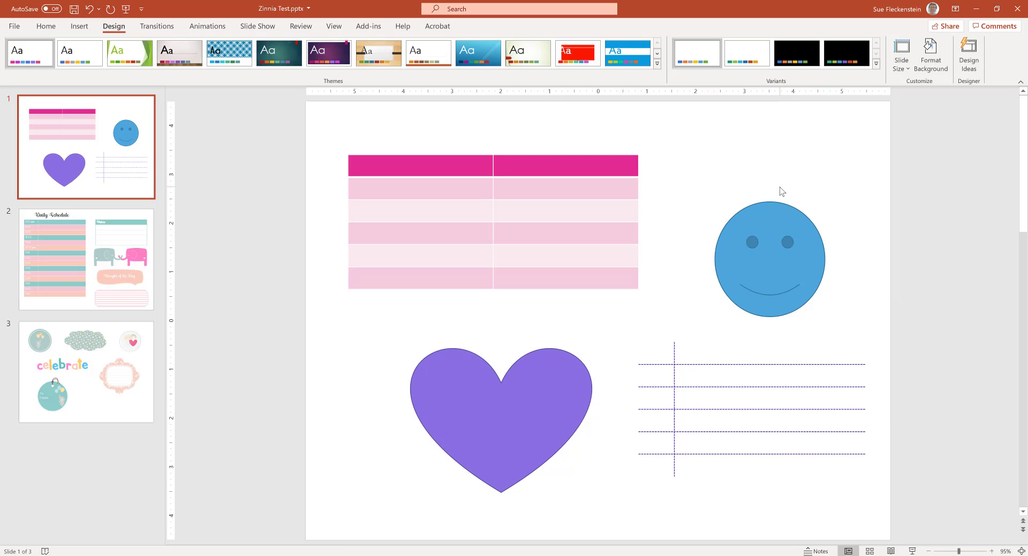
Preview the Grayscale theme color scheme on slide 1 without applying it.
click(877, 63)
mouse_move(856, 80)
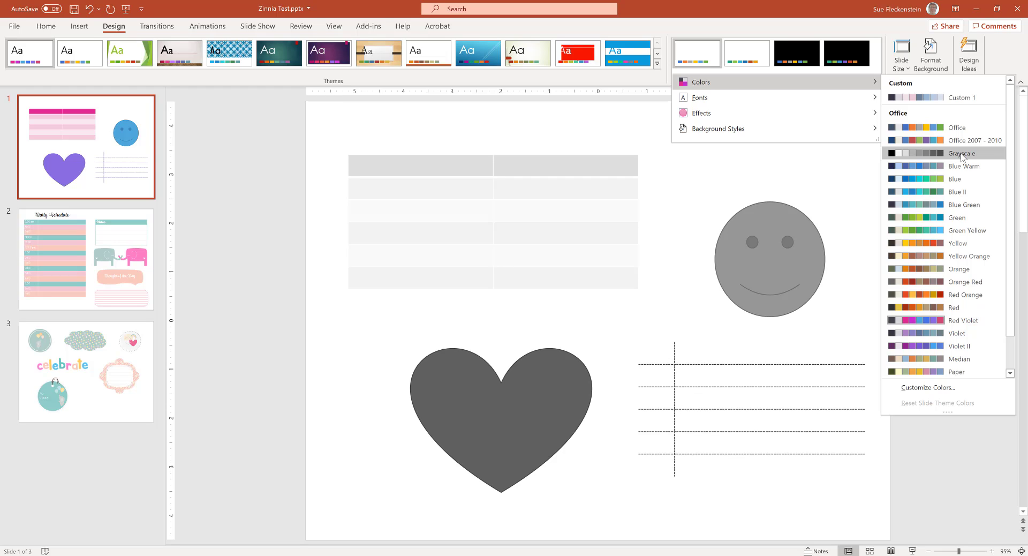
click(856, 169)
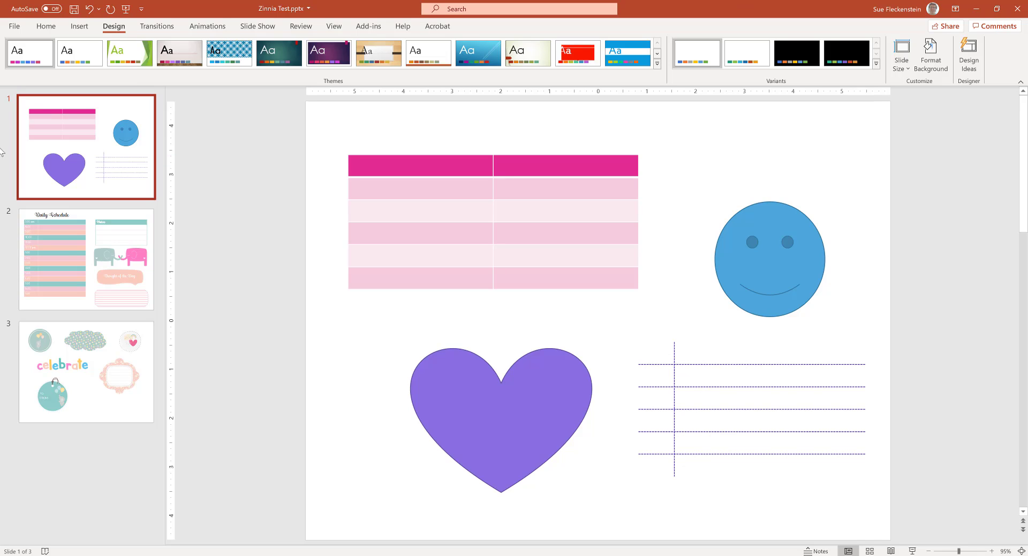
Go to slide 2 and preview blue theme shading on the right 7.00 am cell of the Daily Schedule table without applying it.
click(66, 248)
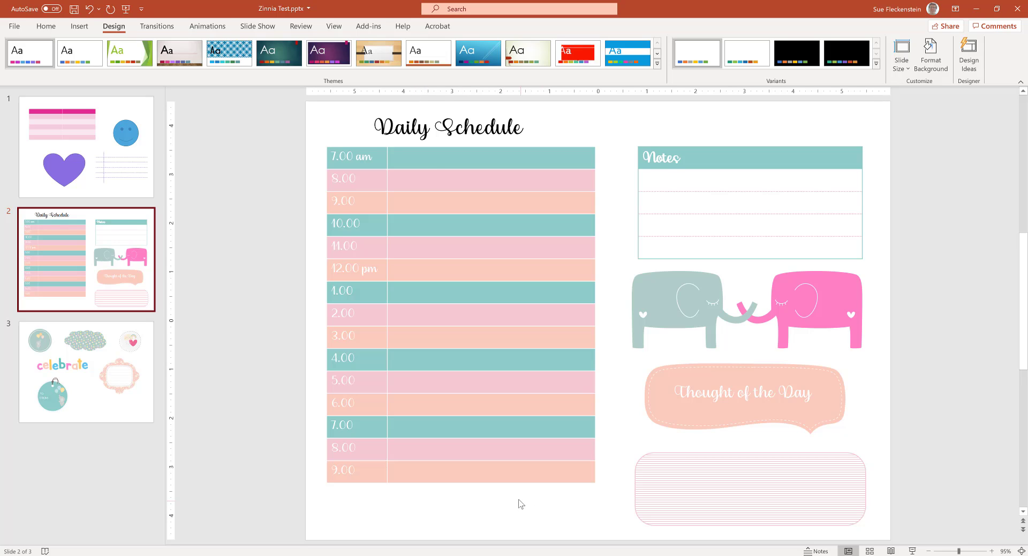
click(437, 152)
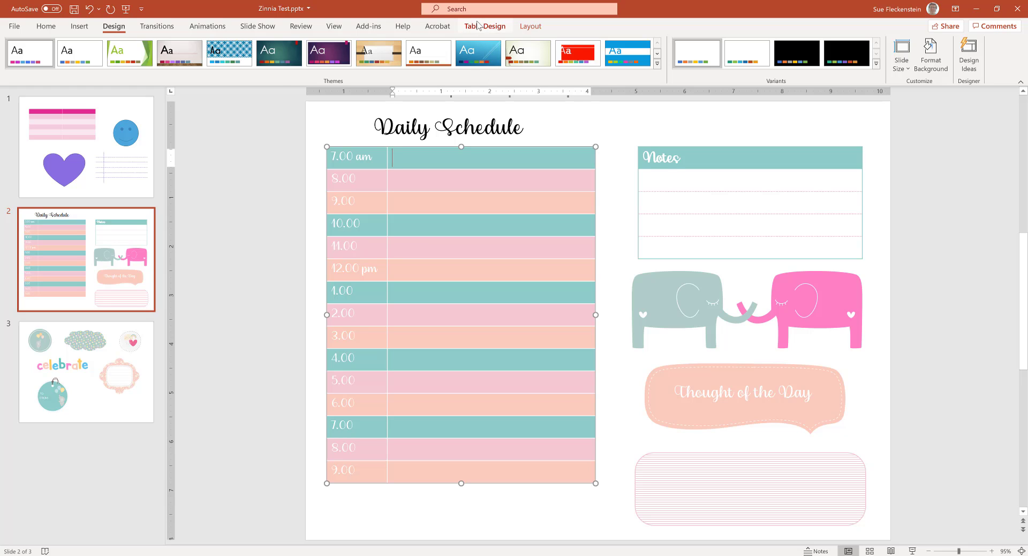
click(478, 26)
click(448, 42)
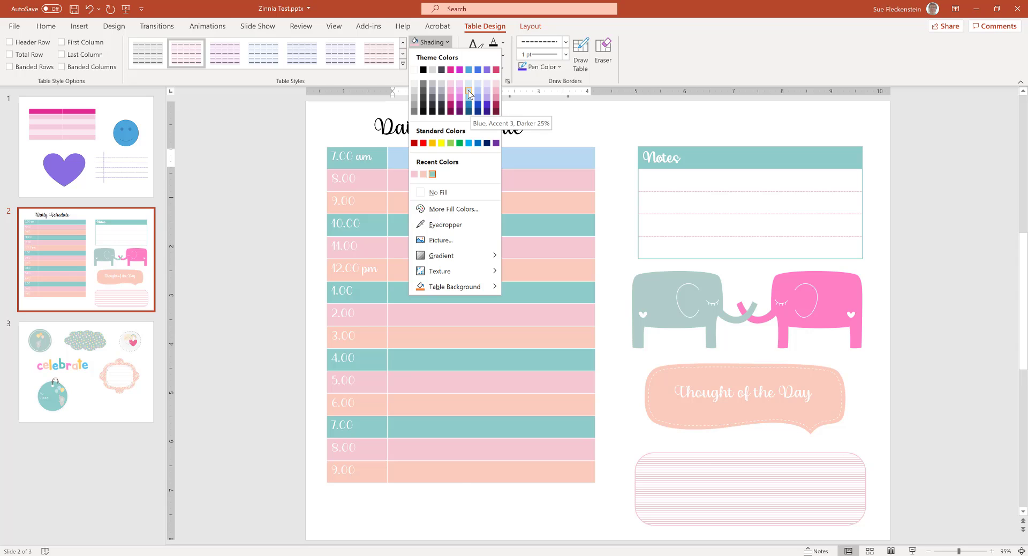
click(571, 118)
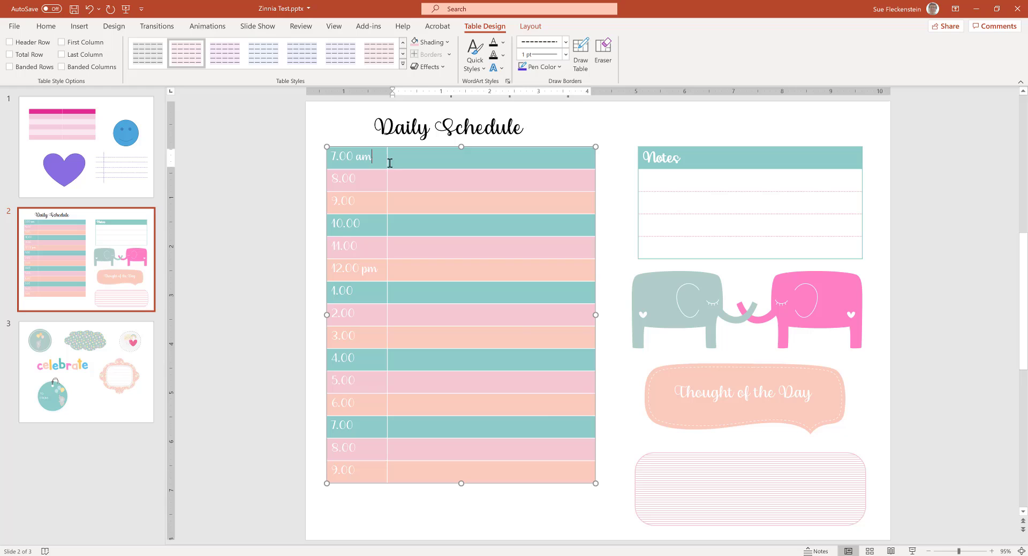
Preview light blue theme shading on all cells of the Daily Schedule table without applying it, then deselect the table.
drag(390, 158, 548, 508)
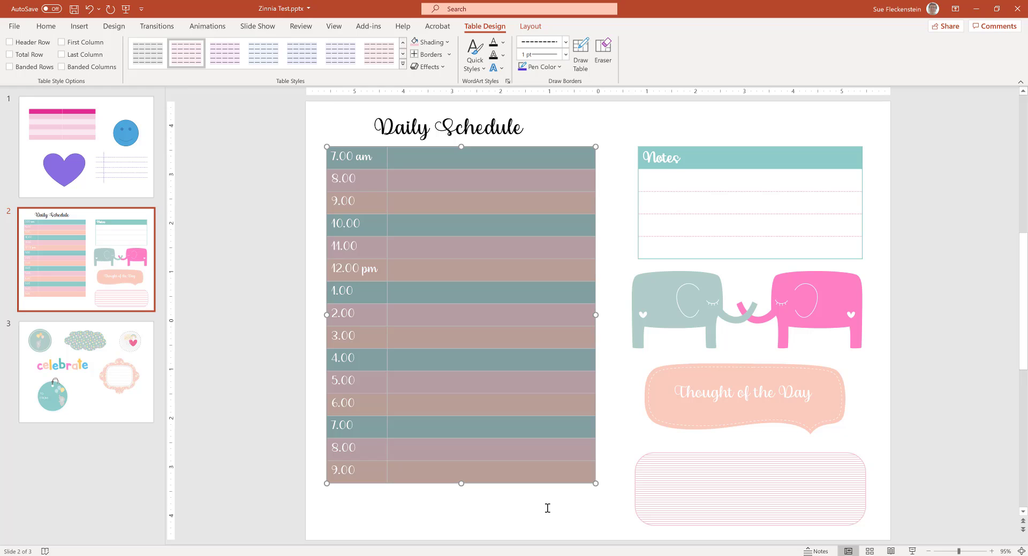
click(446, 44)
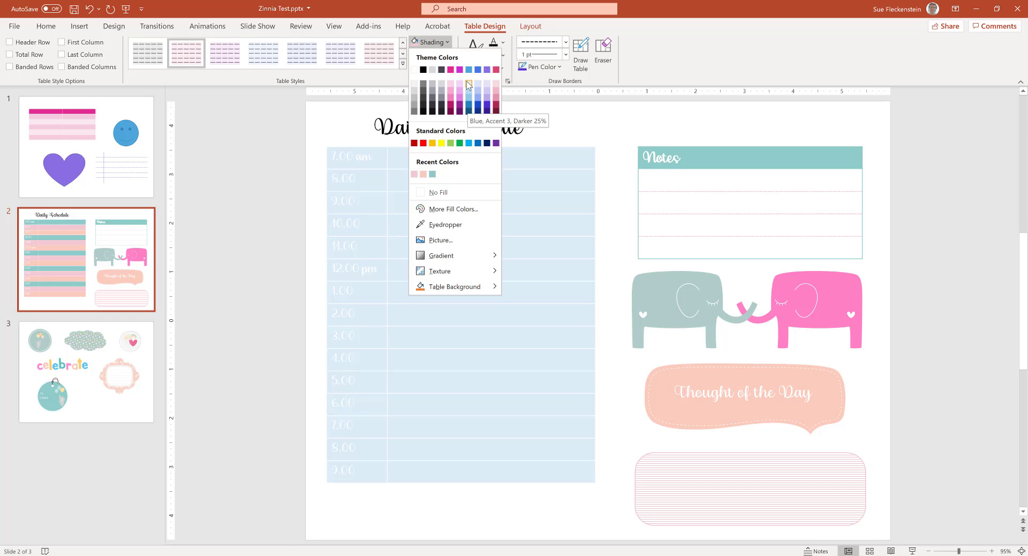
click(571, 128)
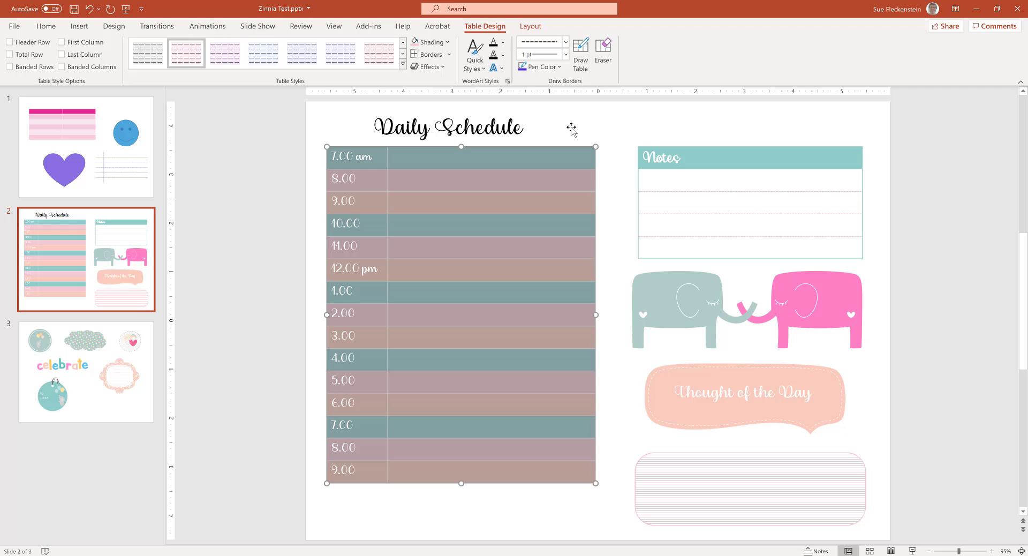
click(622, 153)
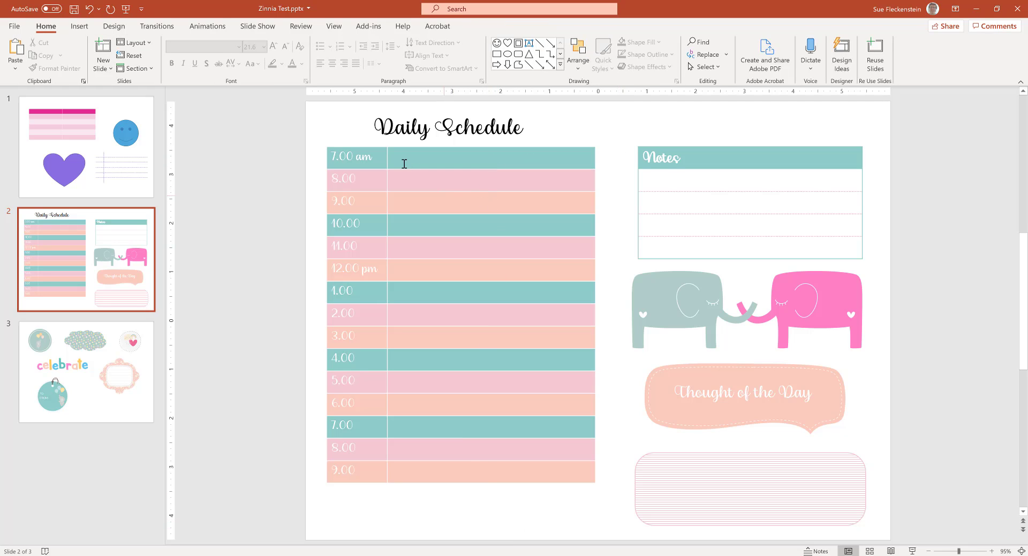
Shade the 7.00 am row of the Daily Schedule table with a dark pink-red shade of the last theme accent color.
mouse_move(413, 159)
mouse_down()
mouse_move(424, 159)
mouse_move(374, 159)
mouse_up()
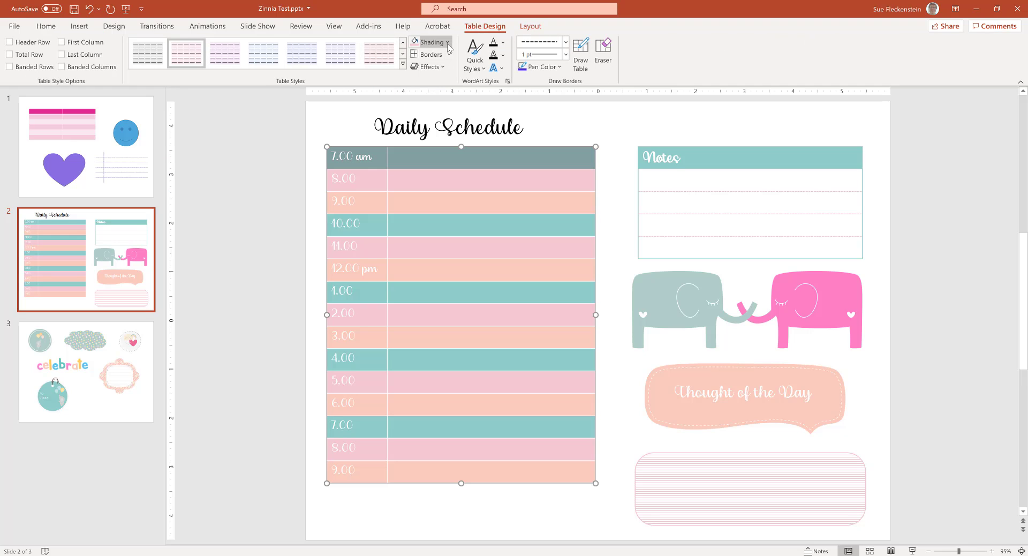
click(432, 42)
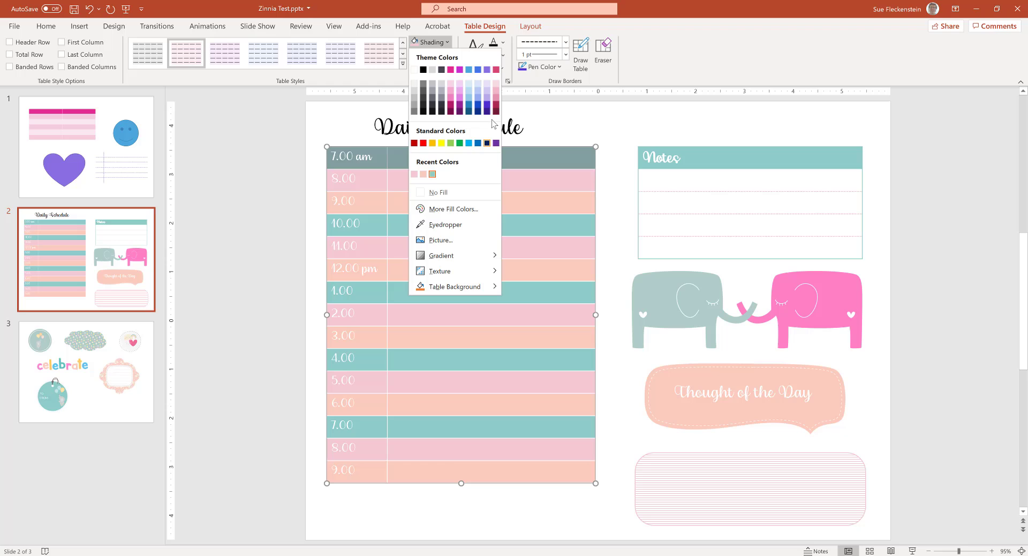
click(497, 108)
Shade the 8.00 row of the Daily Schedule table with the bright magenta first accent theme color.
click(464, 181)
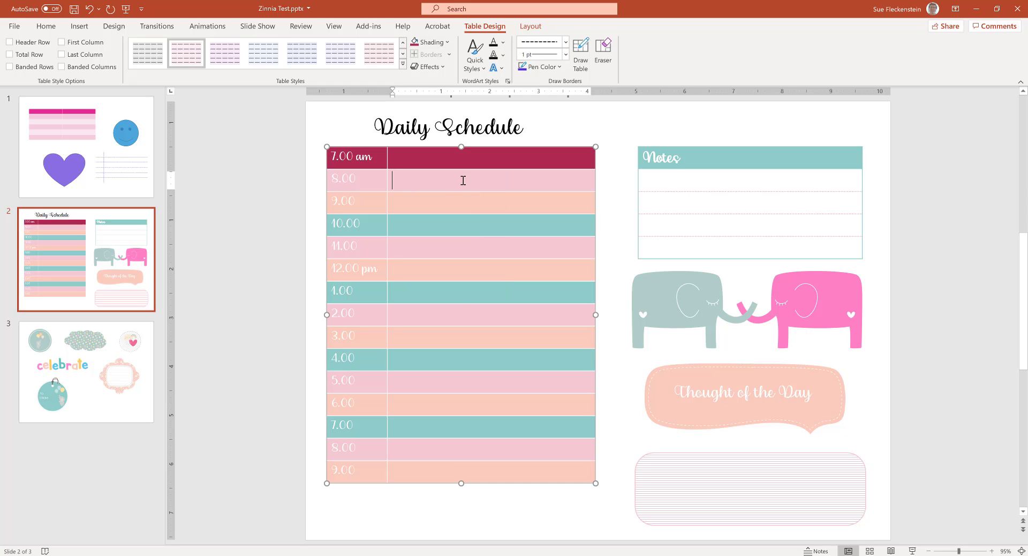
shift+click(370, 182)
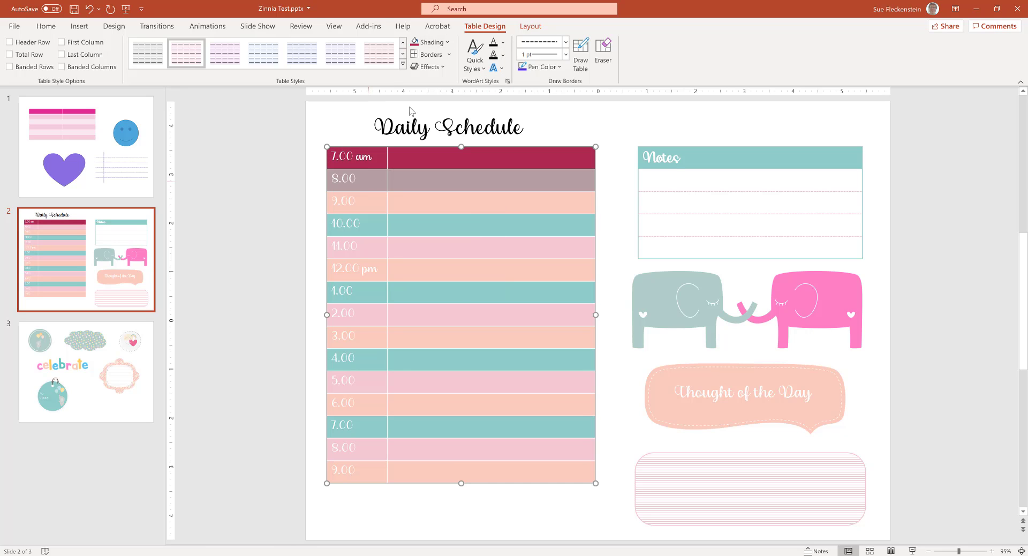
click(448, 42)
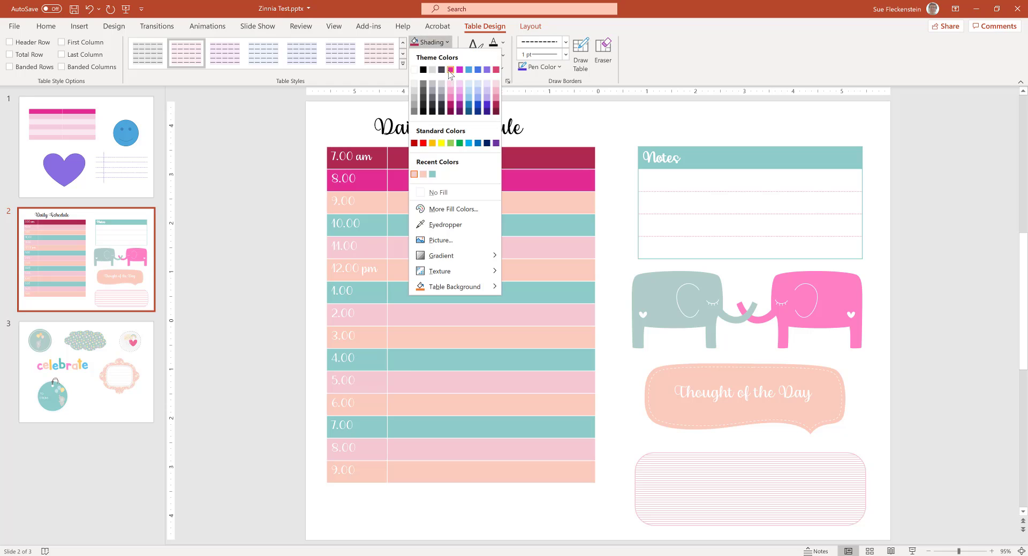
click(450, 69)
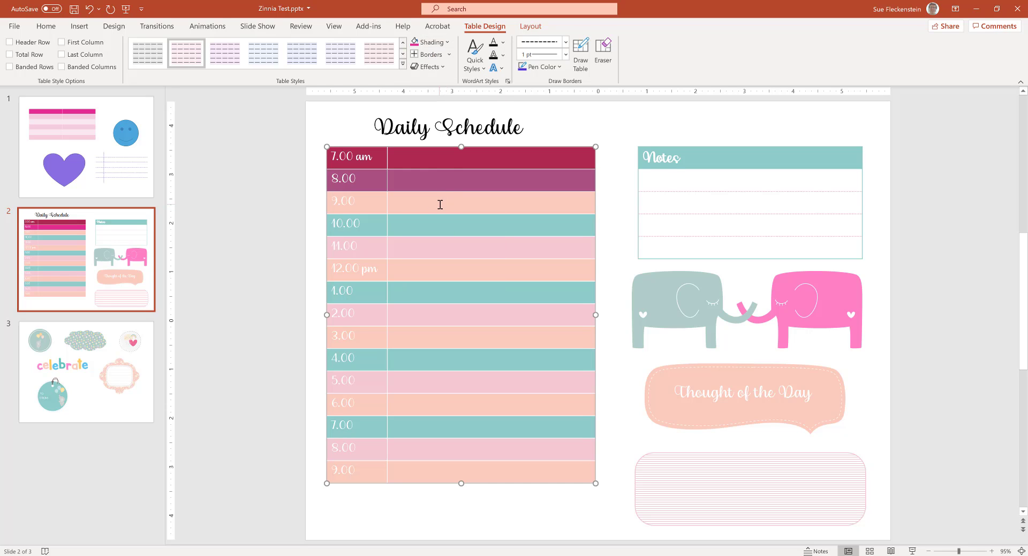
click(440, 203)
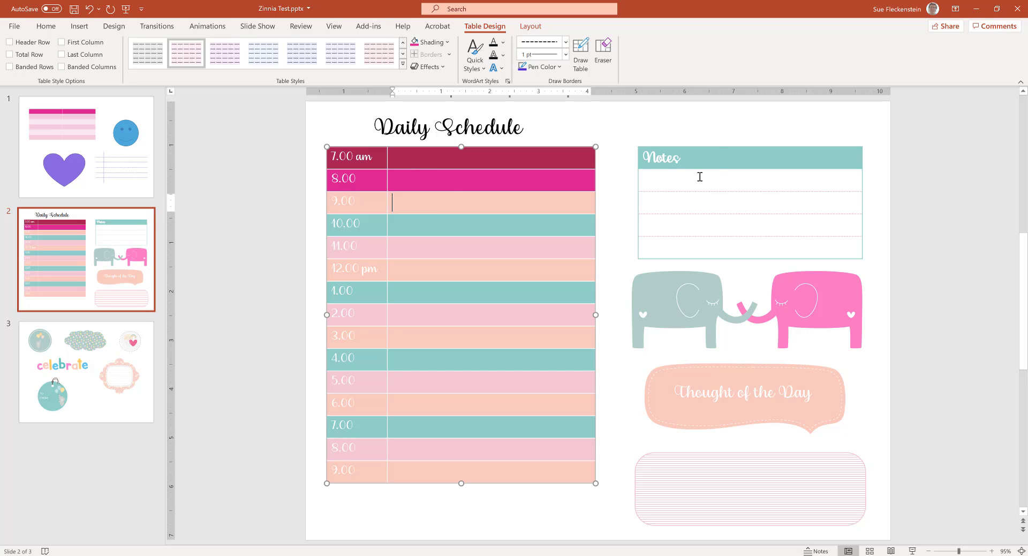
click(717, 149)
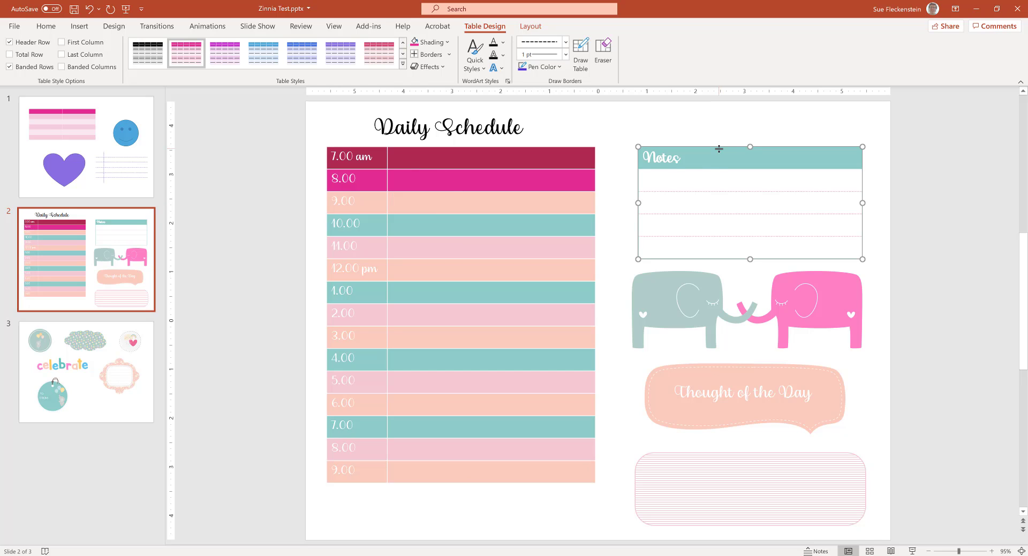
click(448, 42)
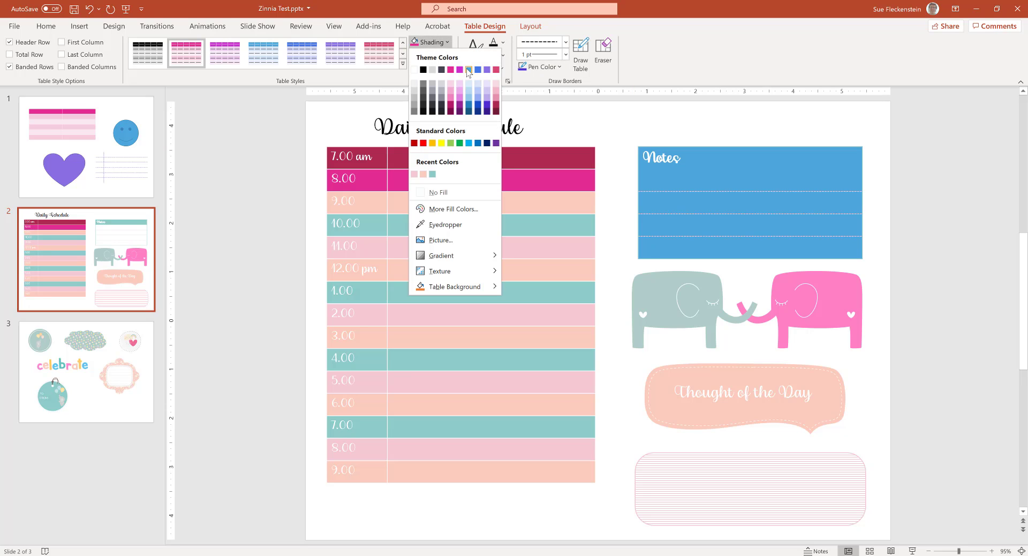
click(661, 133)
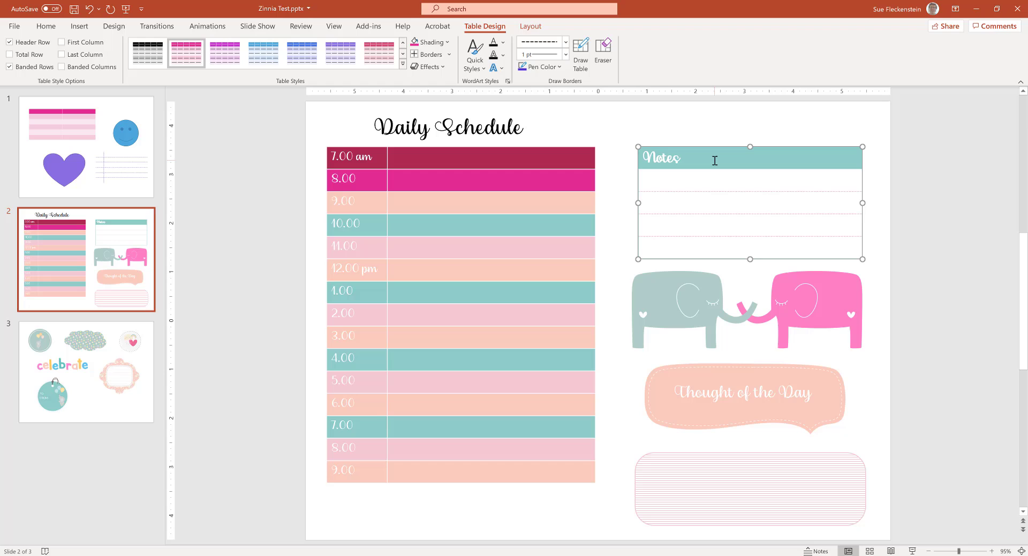
Shade only the header row of the Notes table with the same bright magenta theme color.
click(715, 160)
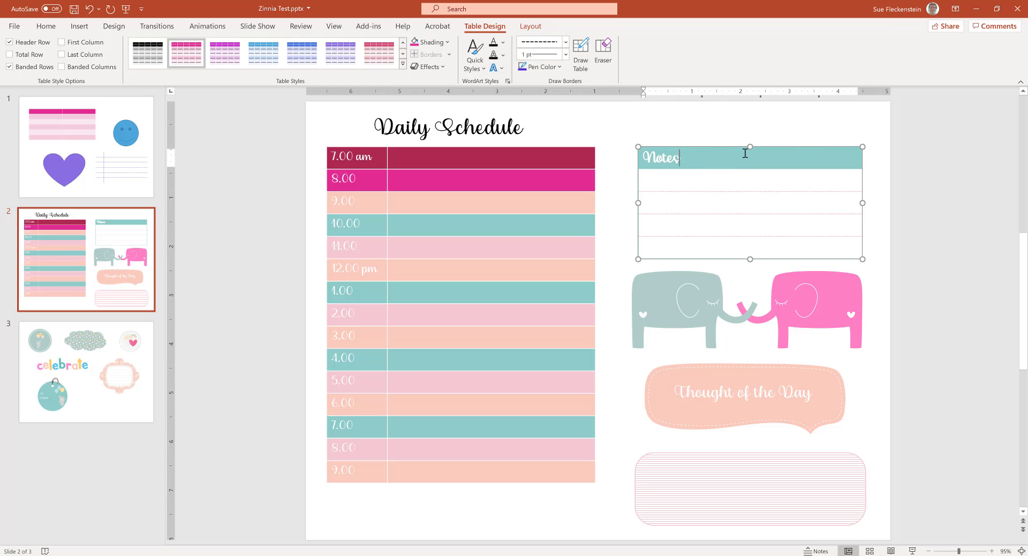
double_click(656, 156)
click(703, 157)
click(414, 44)
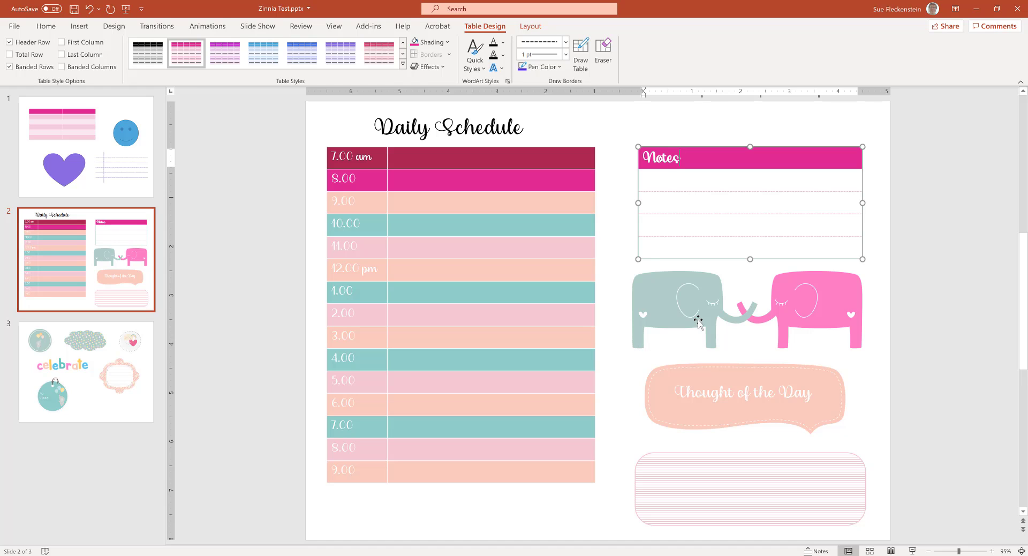
Examine the color saturation, tone and recolor options available for the elephants picture under the current theme.
click(681, 298)
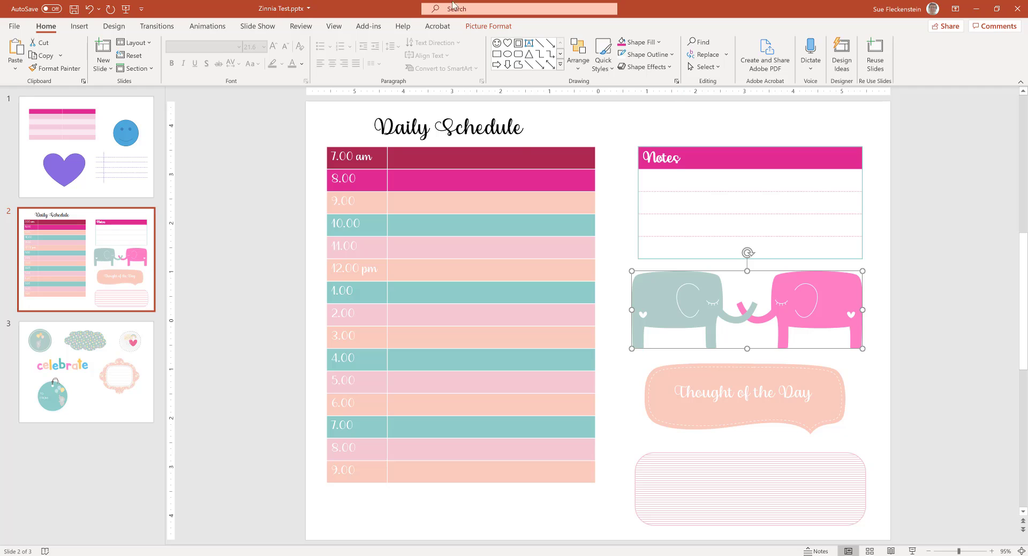
click(476, 27)
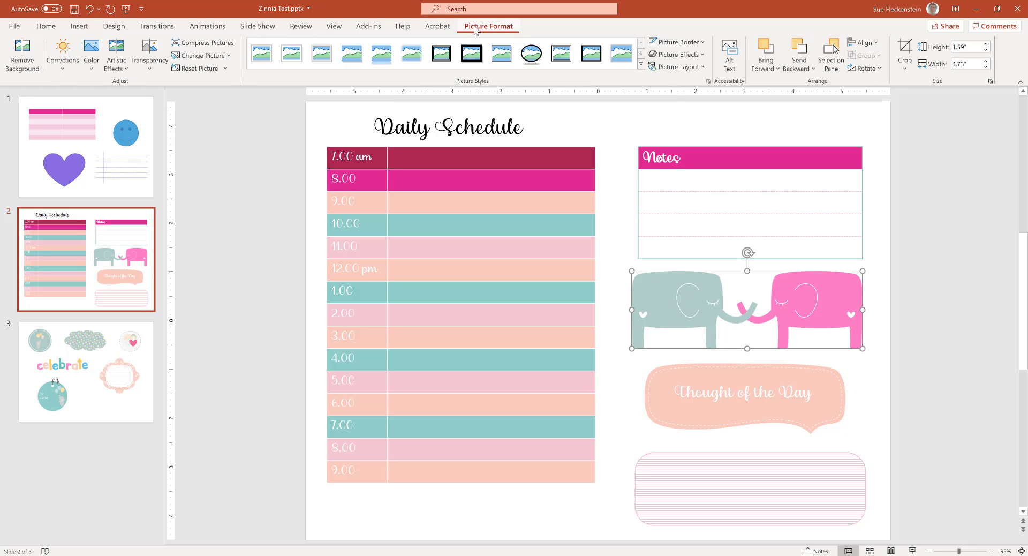
click(91, 64)
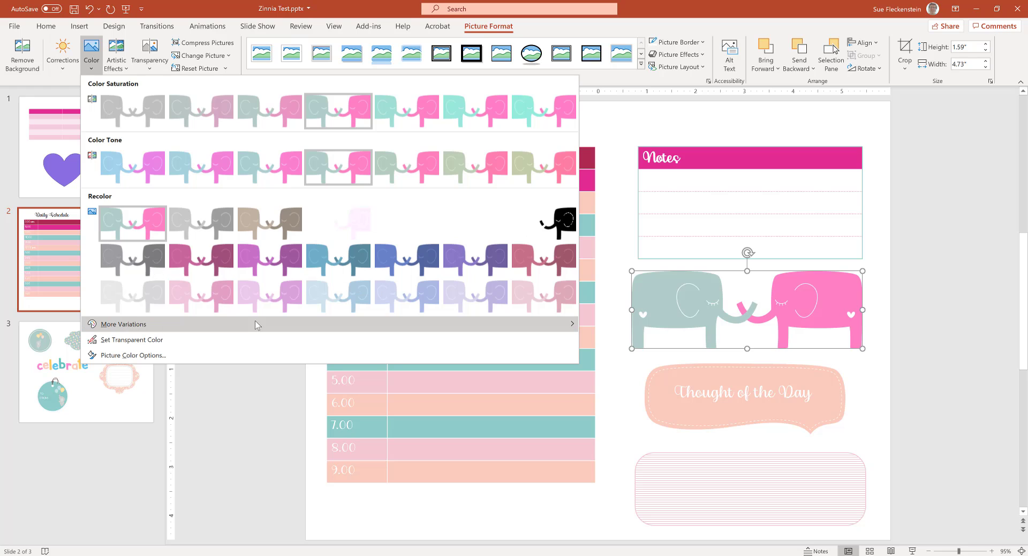
key(Escape)
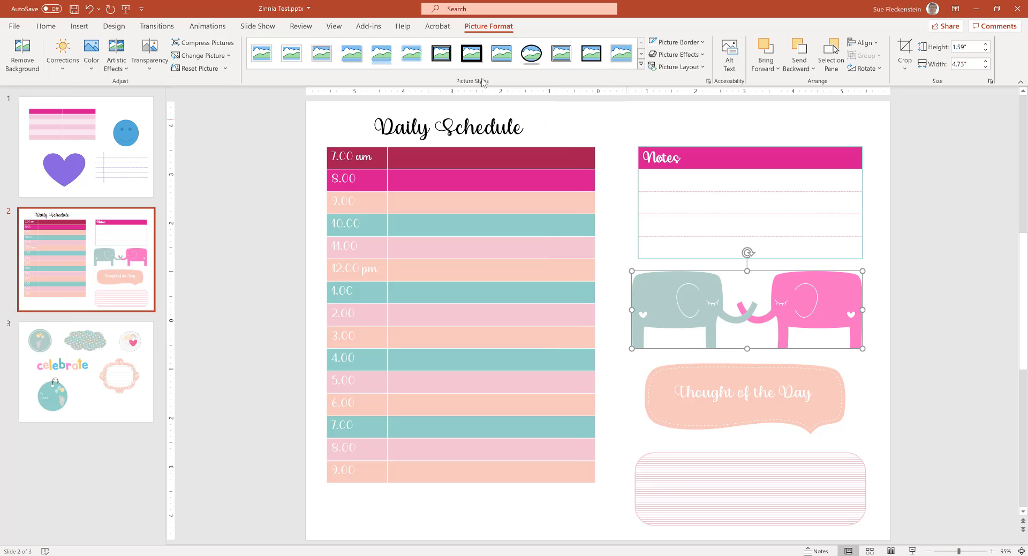
Change the presentation's theme color scheme to Blue II.
click(114, 25)
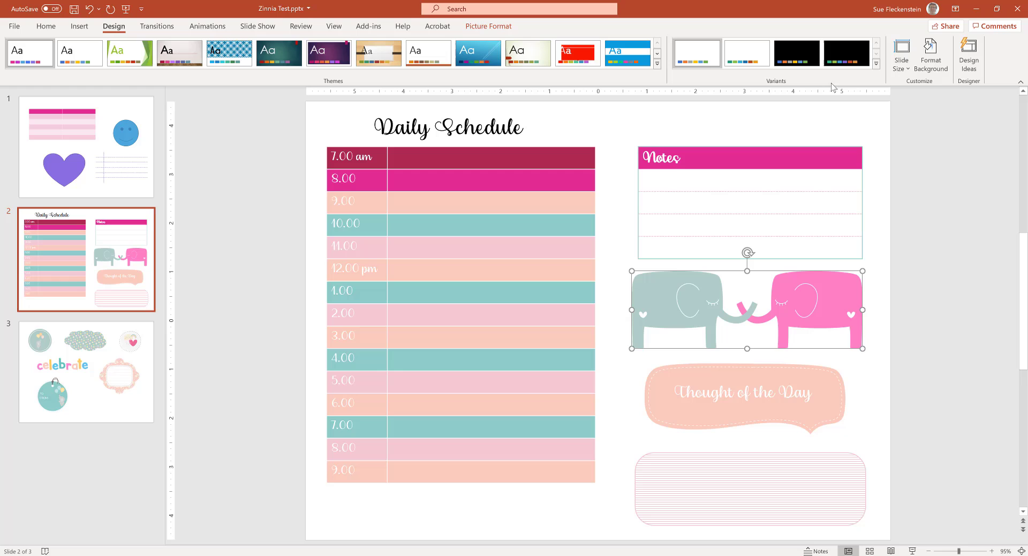
click(876, 63)
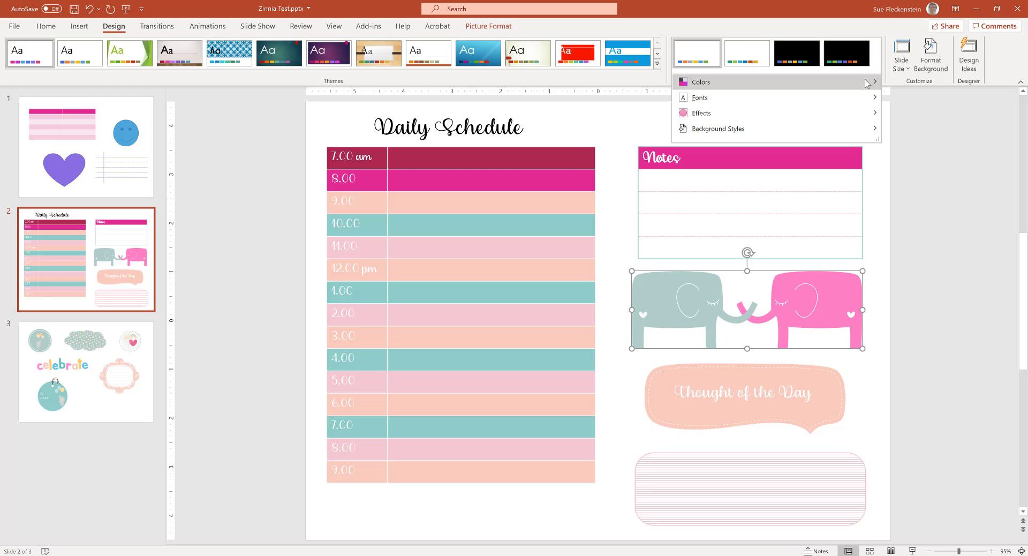
mouse_move(867, 82)
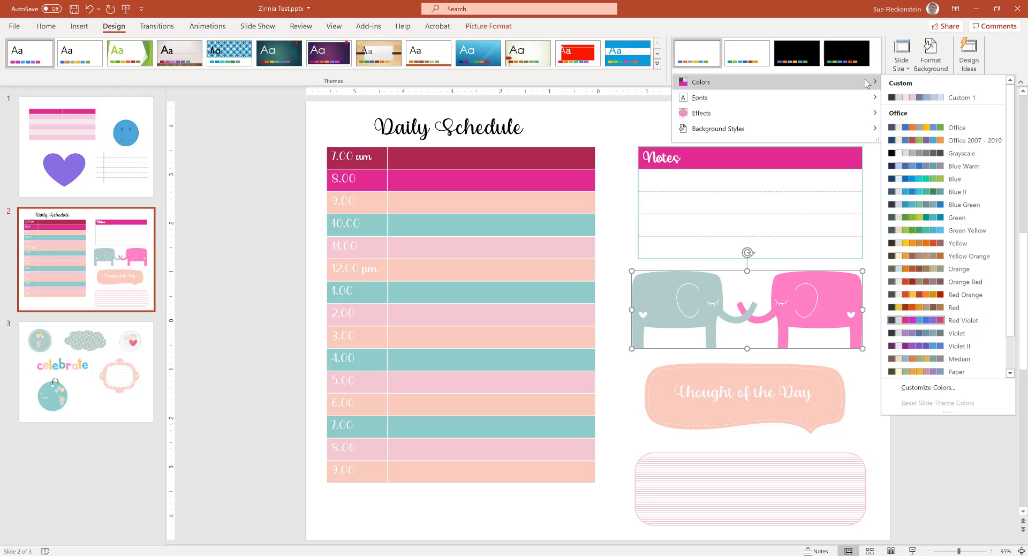
click(917, 192)
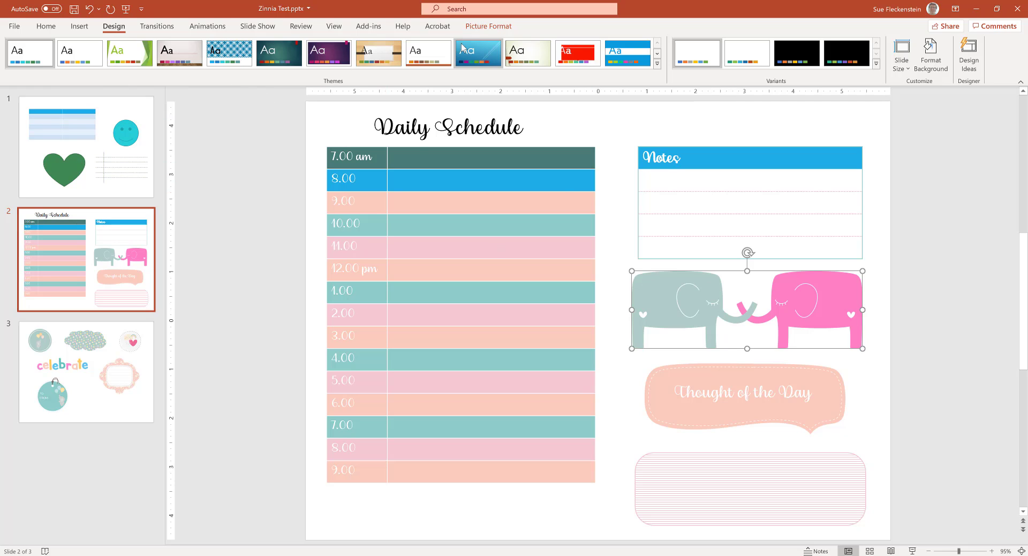
Recolor the elephants picture with the dark green variation in the sixth column of the recolor options.
click(475, 27)
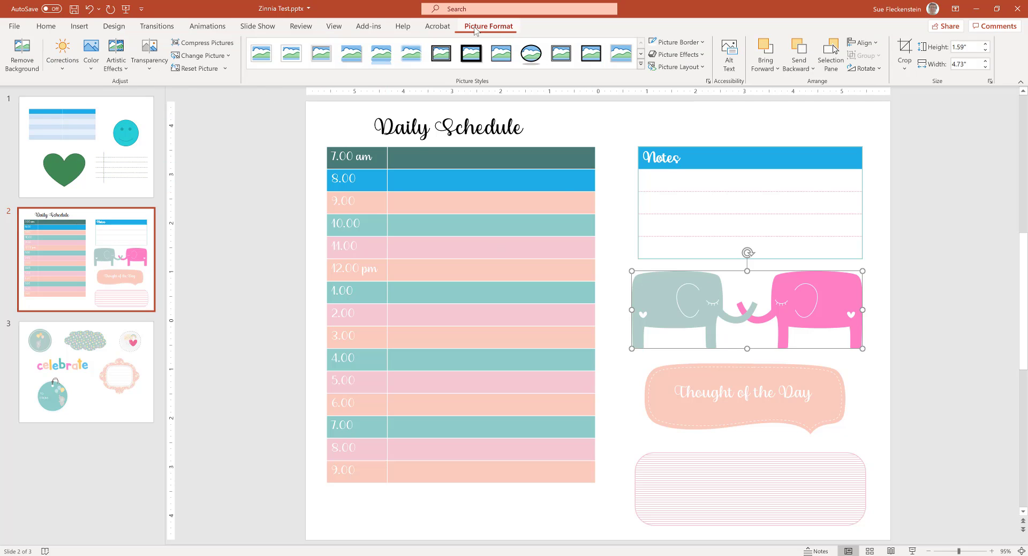
click(92, 71)
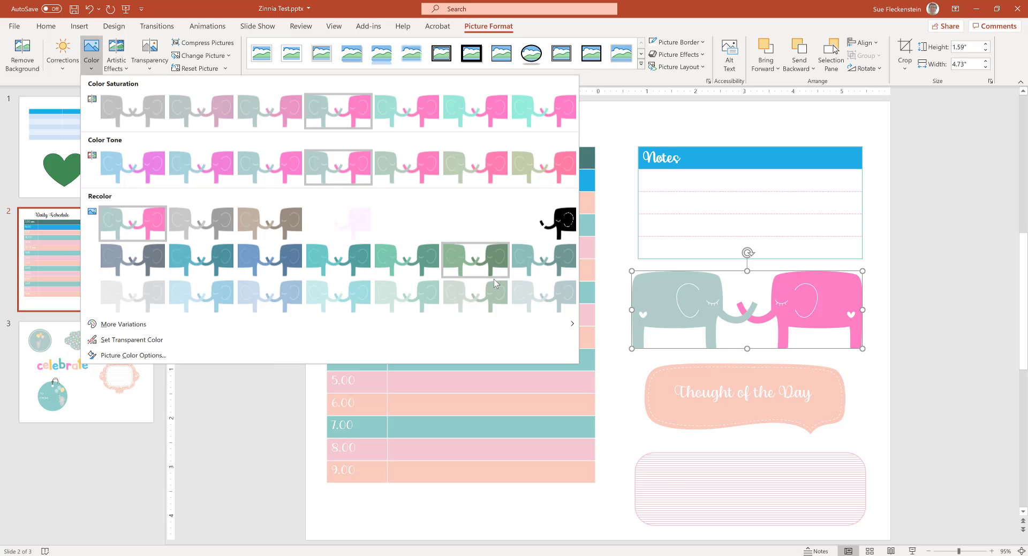
click(466, 264)
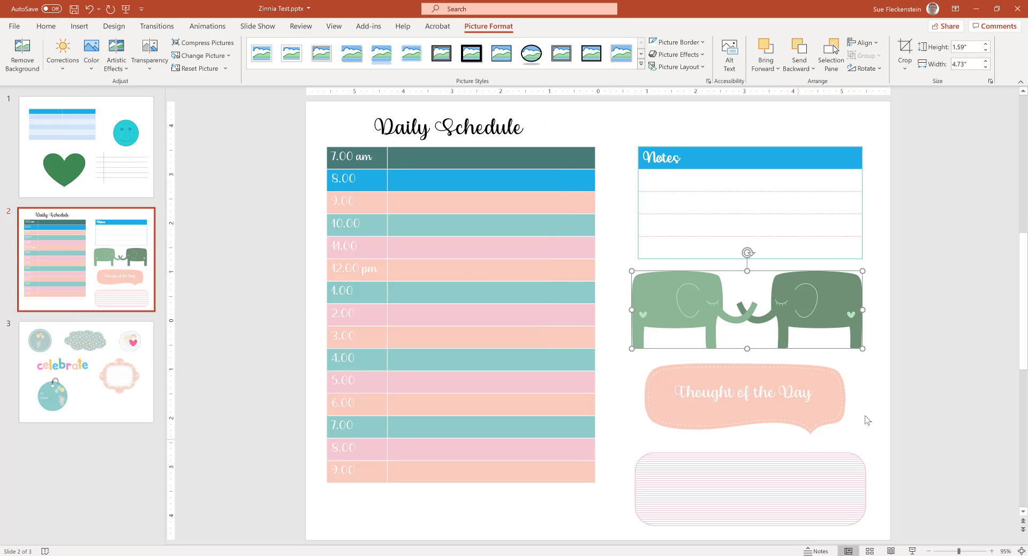
On slide 3, try recoloring the "celebrate" picture with the pink sampled from its first letter, and undo it.
click(105, 404)
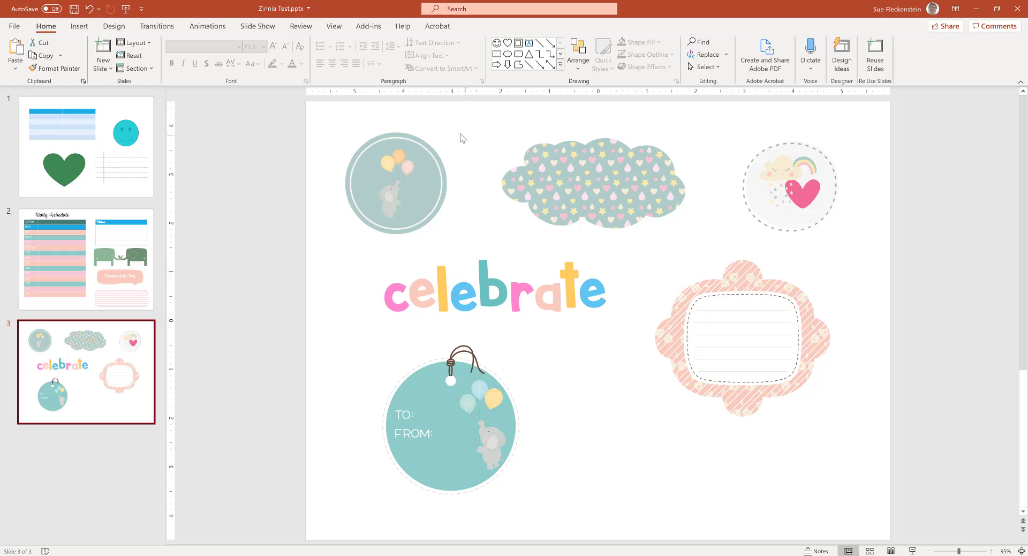
click(460, 289)
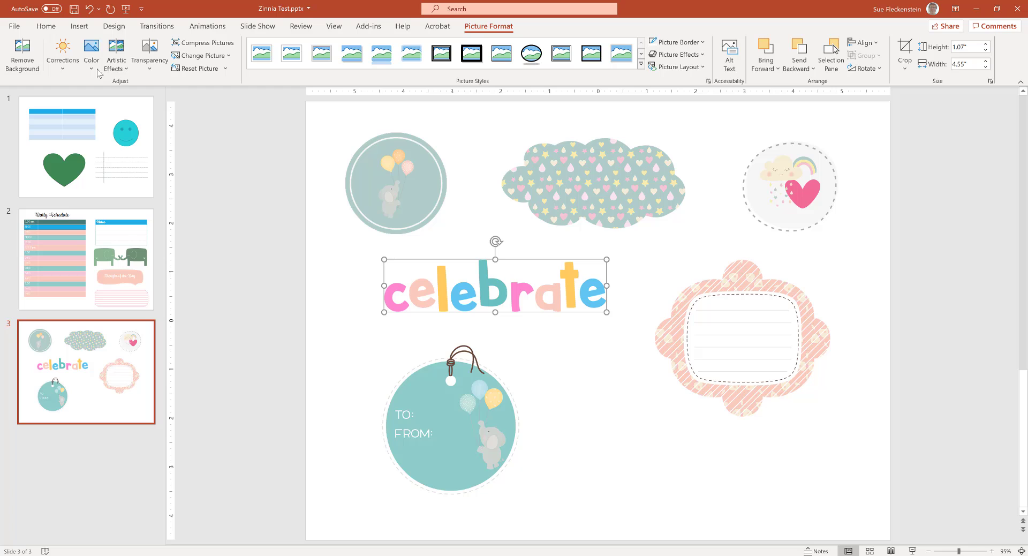
click(91, 54)
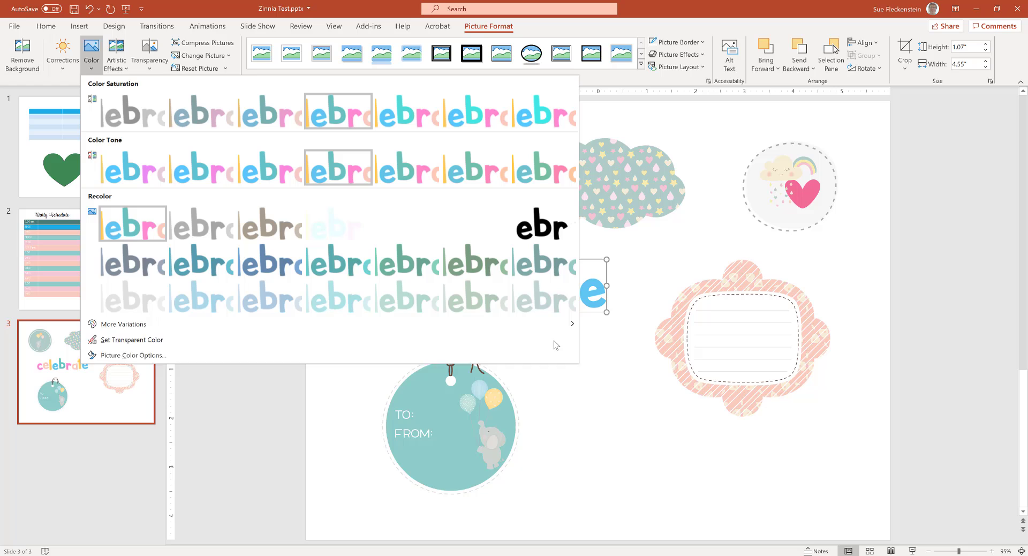
mouse_move(573, 328)
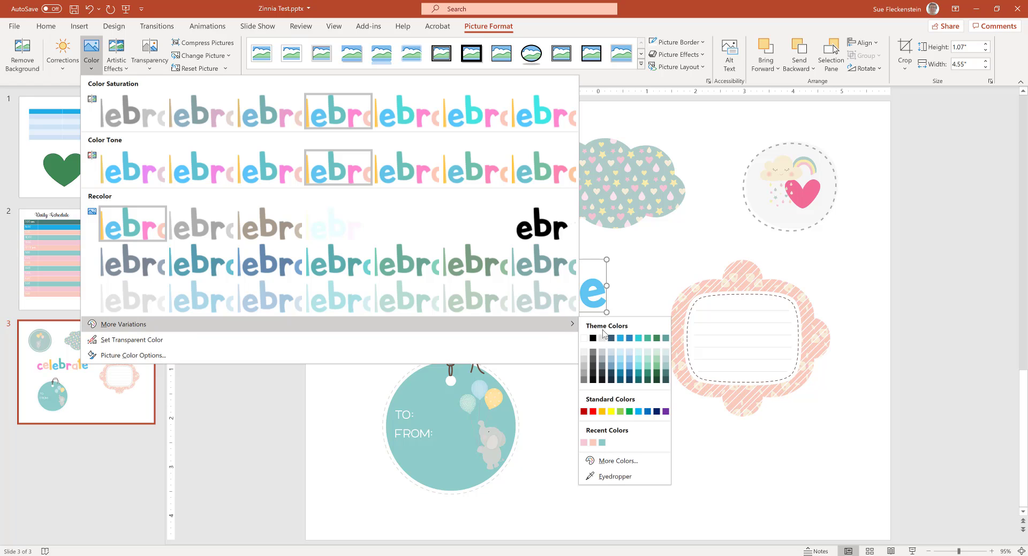
click(615, 475)
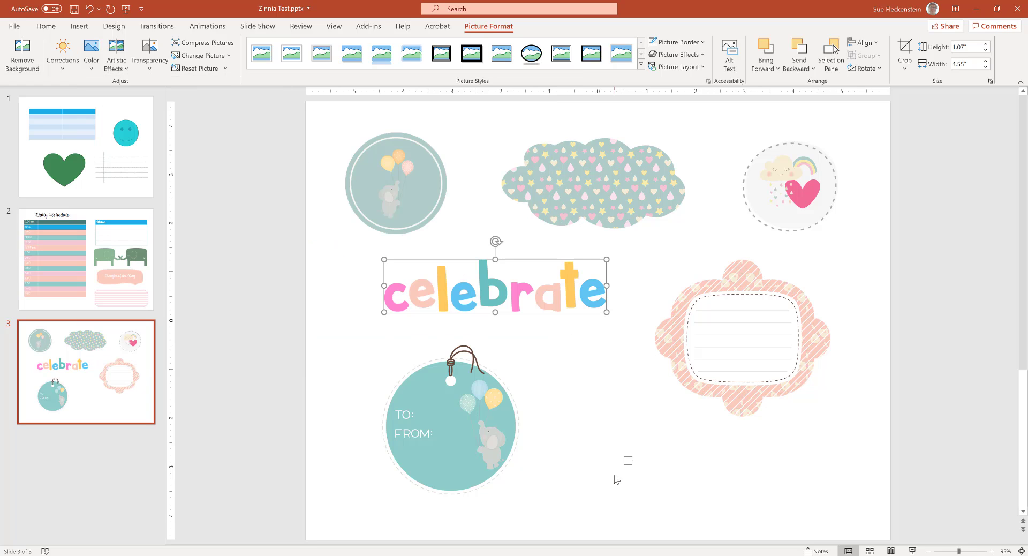
click(407, 304)
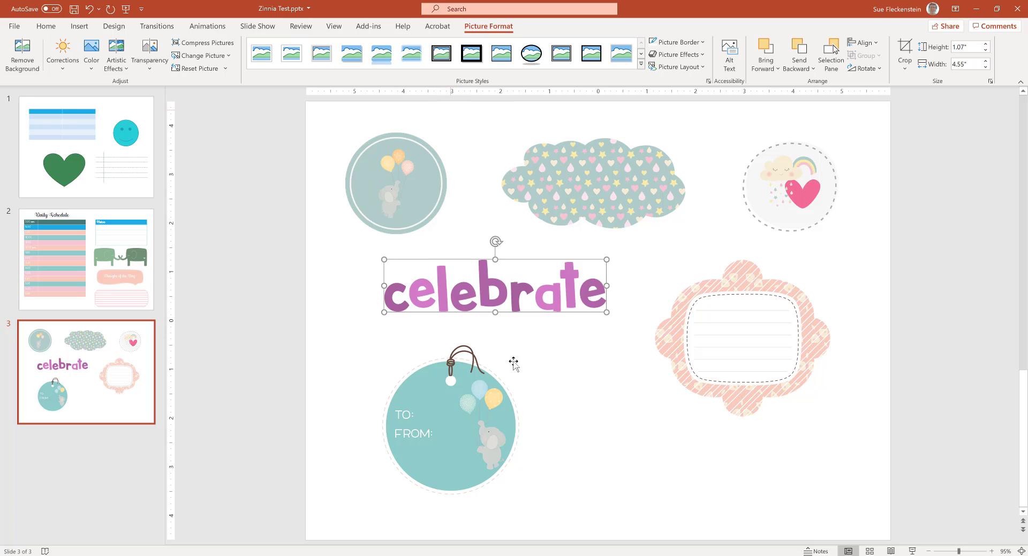
click(89, 8)
click(543, 350)
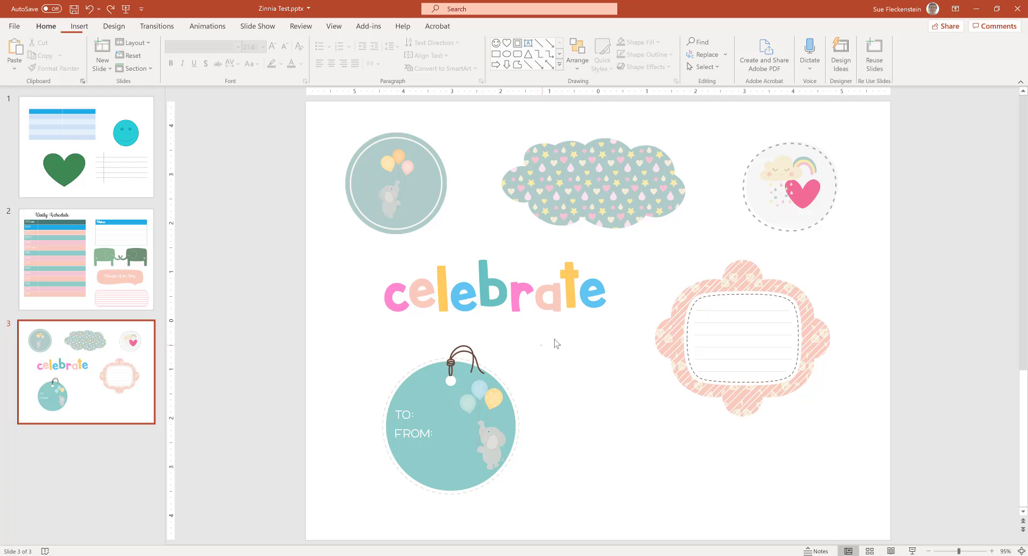
Duplicate the "celebrate" picture and place the copy beside the round gift tag, below the scalloped frame.
click(534, 308)
right_click(534, 313)
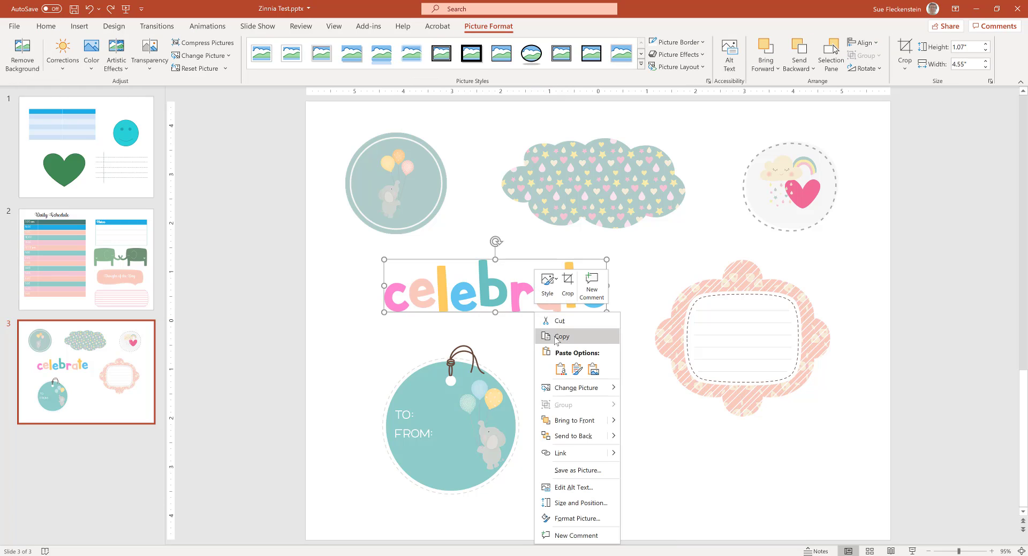
click(560, 341)
right_click(559, 343)
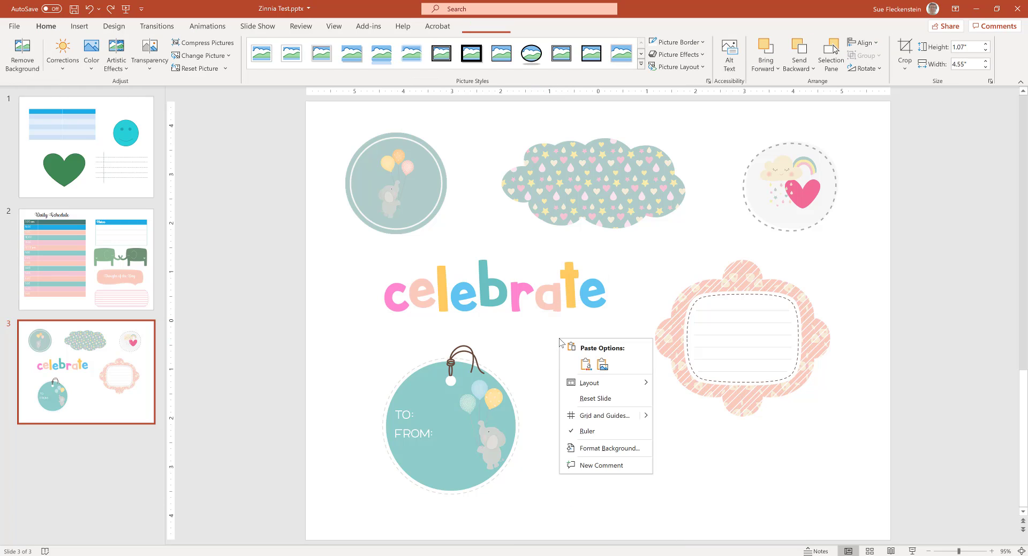
click(582, 368)
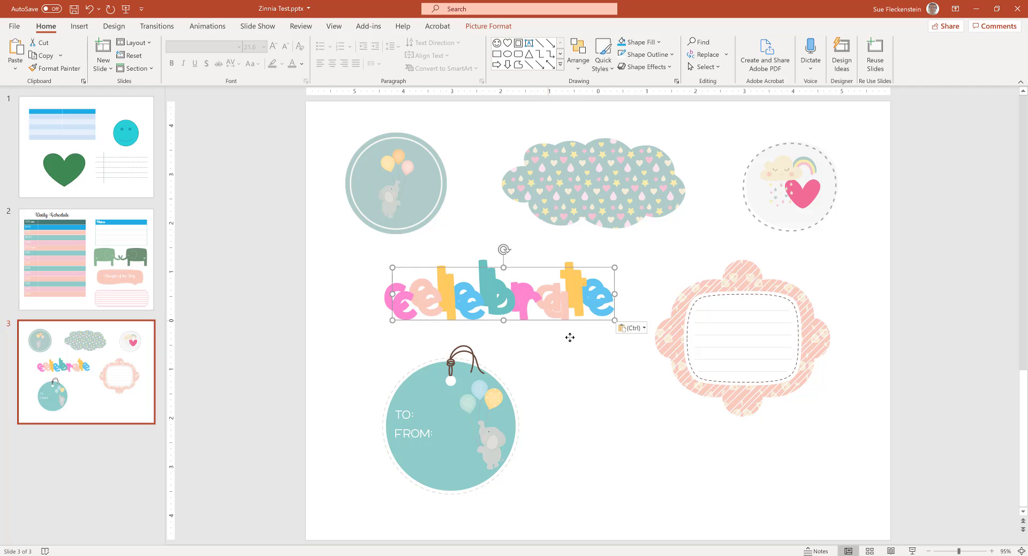
drag(548, 324, 687, 483)
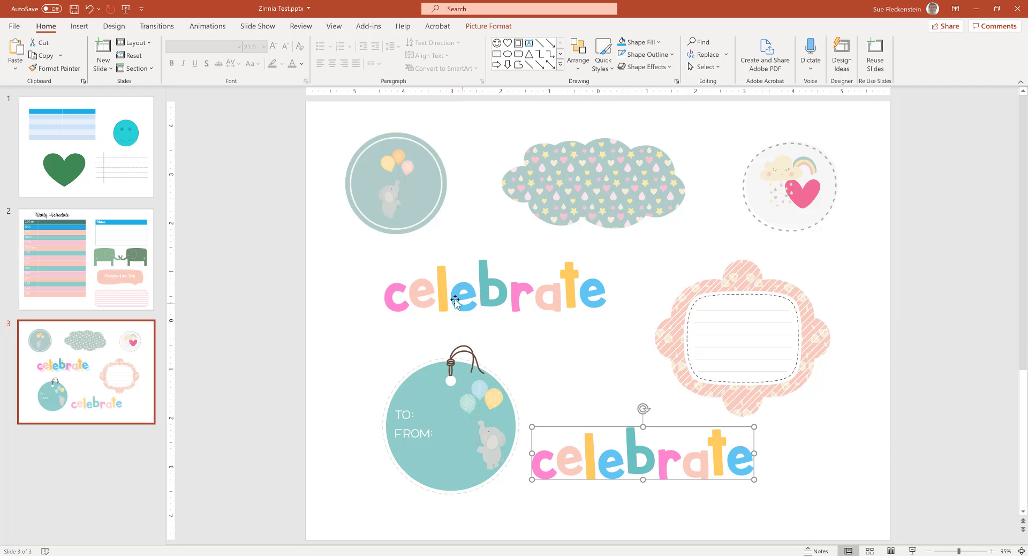
Try recoloring the original "celebrate" picture with pink sampled from the letter c, leaving its copy as is, and undo the recolor.
click(413, 302)
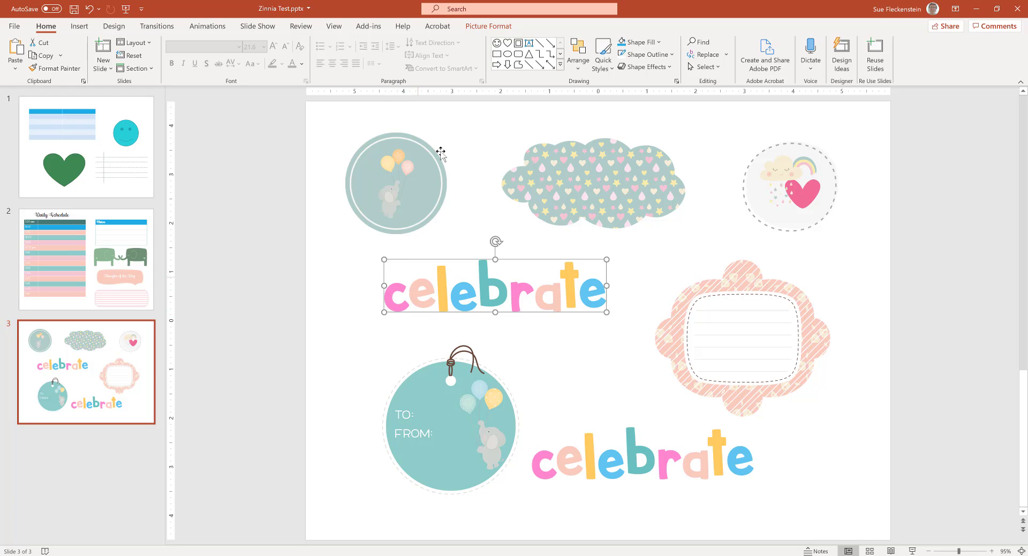
click(478, 26)
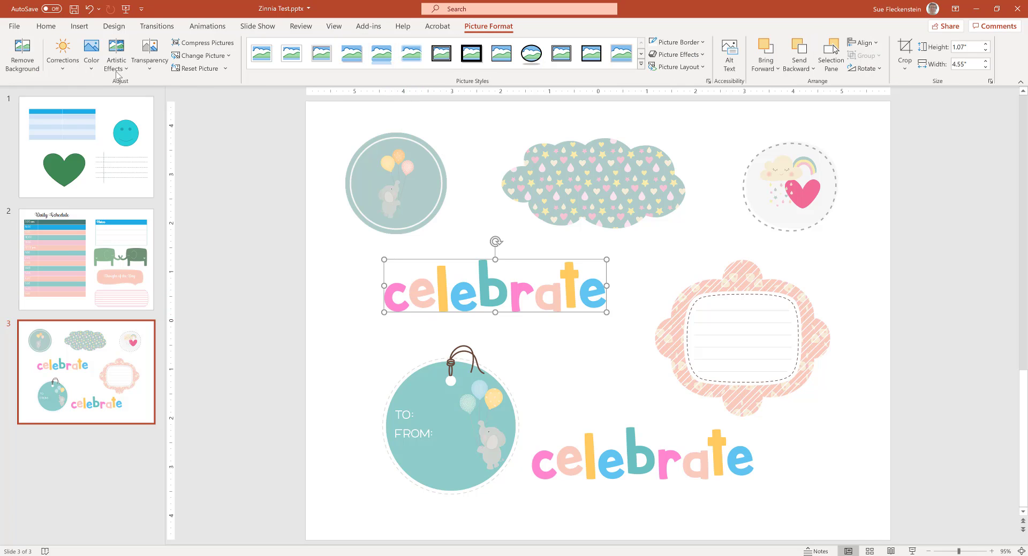
click(91, 54)
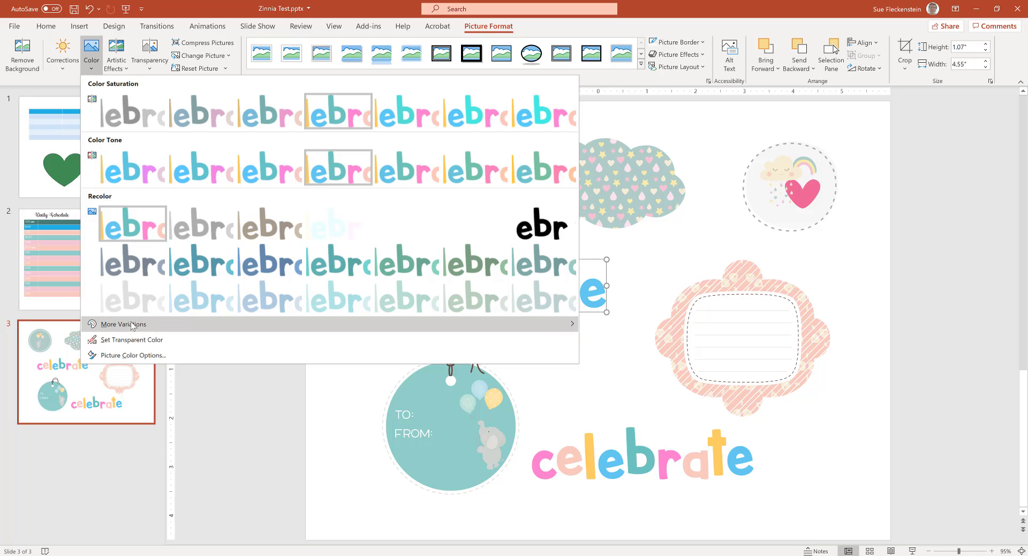
mouse_move(365, 331)
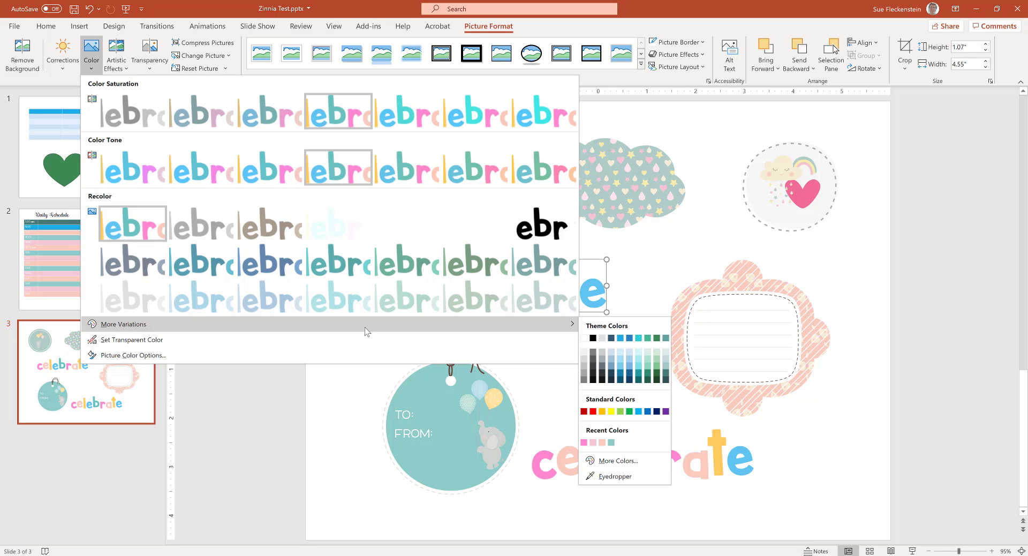
click(613, 476)
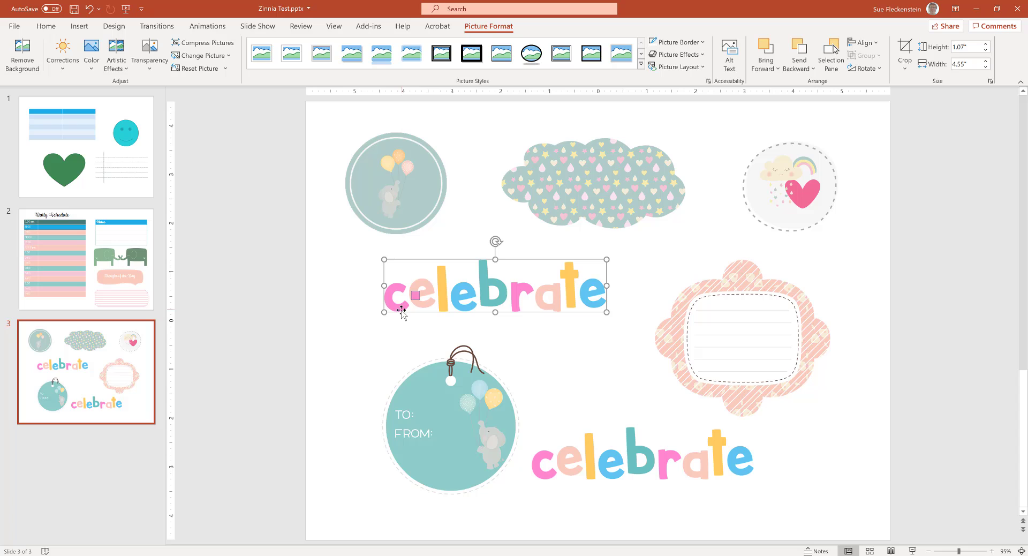
click(401, 309)
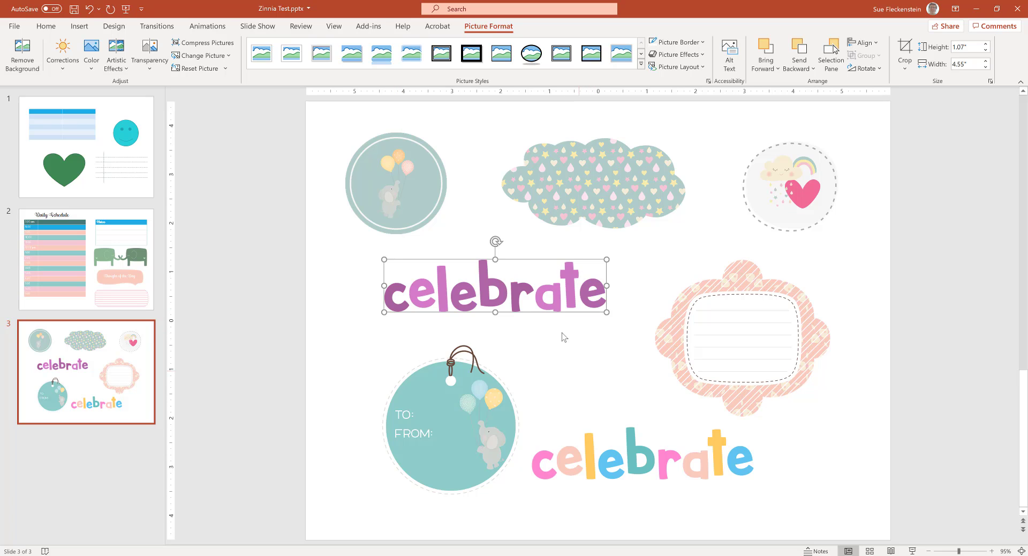
click(89, 9)
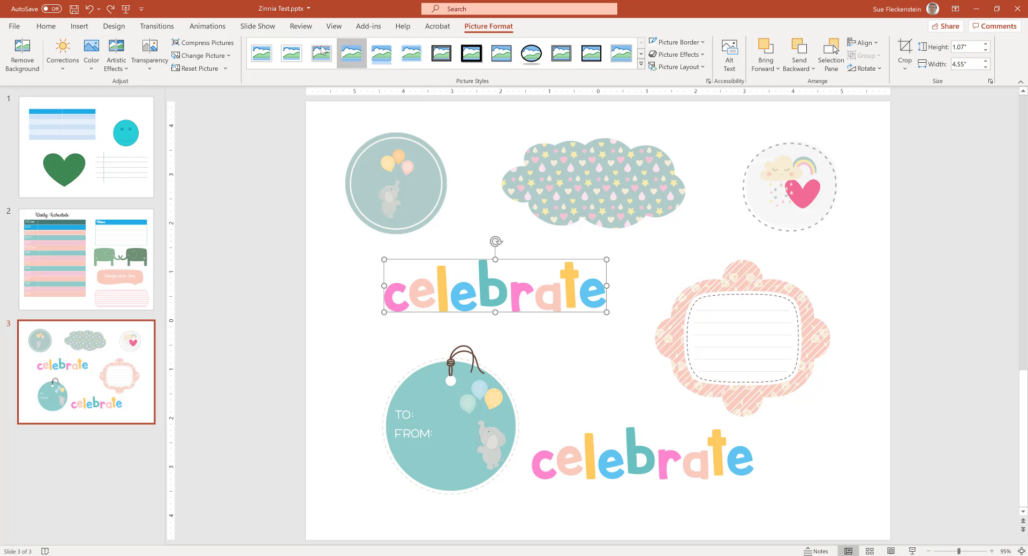
Recolor the original "celebrate" picture with the peach color sampled from its first letter e.
click(92, 49)
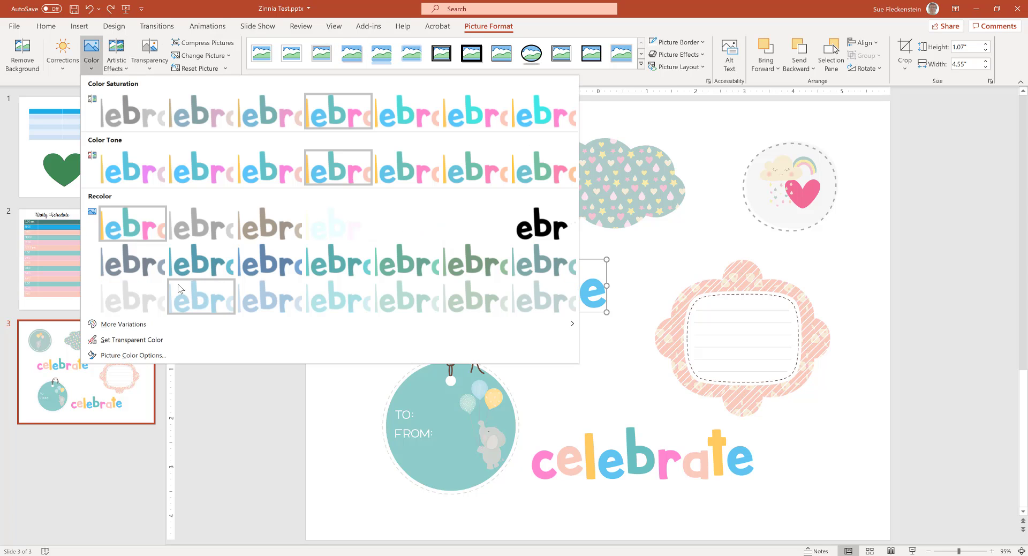
mouse_move(536, 324)
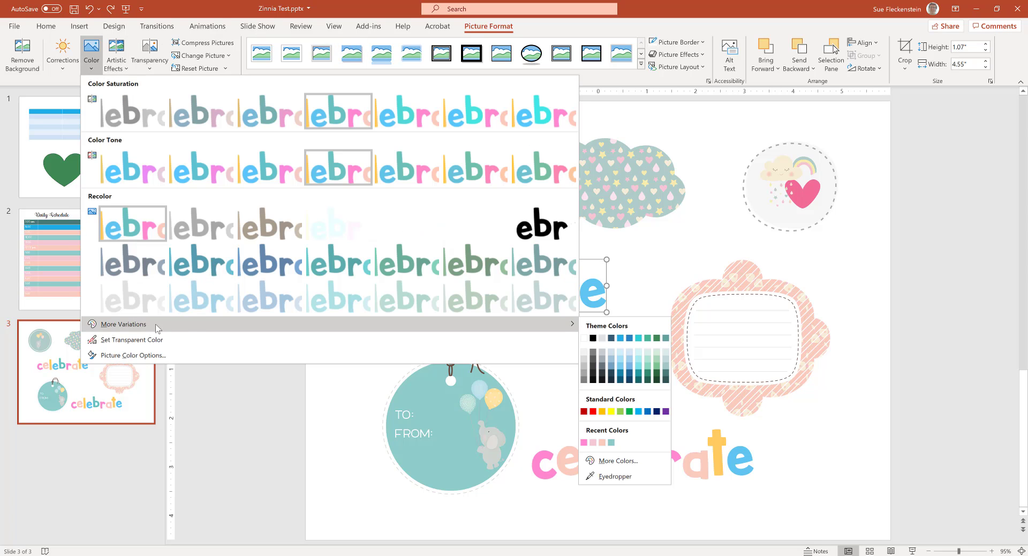
click(608, 476)
click(423, 288)
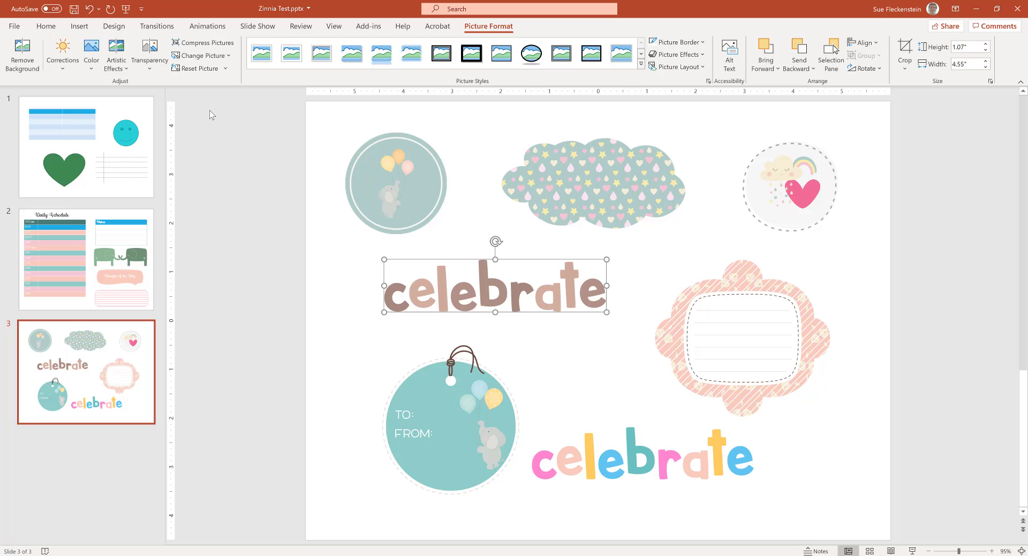
Move the patterned cloud picture to the right so that it overlaps the round rainbow badge.
click(434, 198)
click(508, 147)
drag(591, 177, 675, 179)
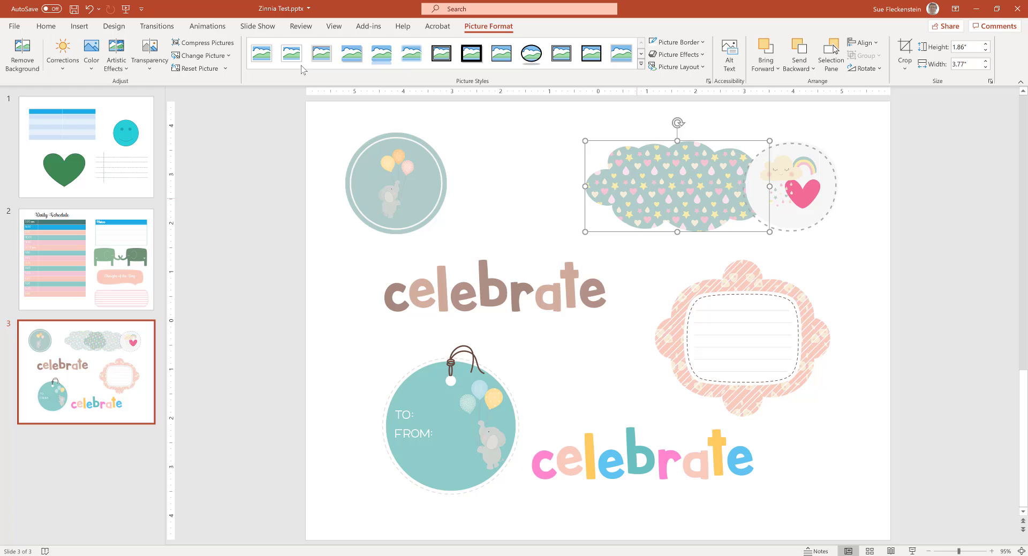
Draw a rectangle about 1.67" high and 1.82" wide between the balloon elephant circle and the cloud, and view its fill color choices.
click(79, 27)
click(177, 66)
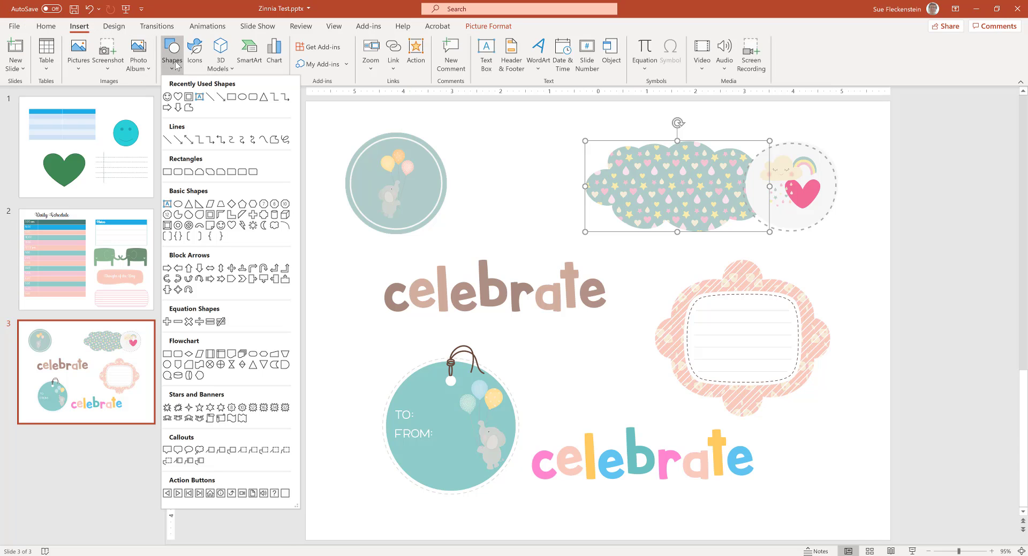
click(231, 97)
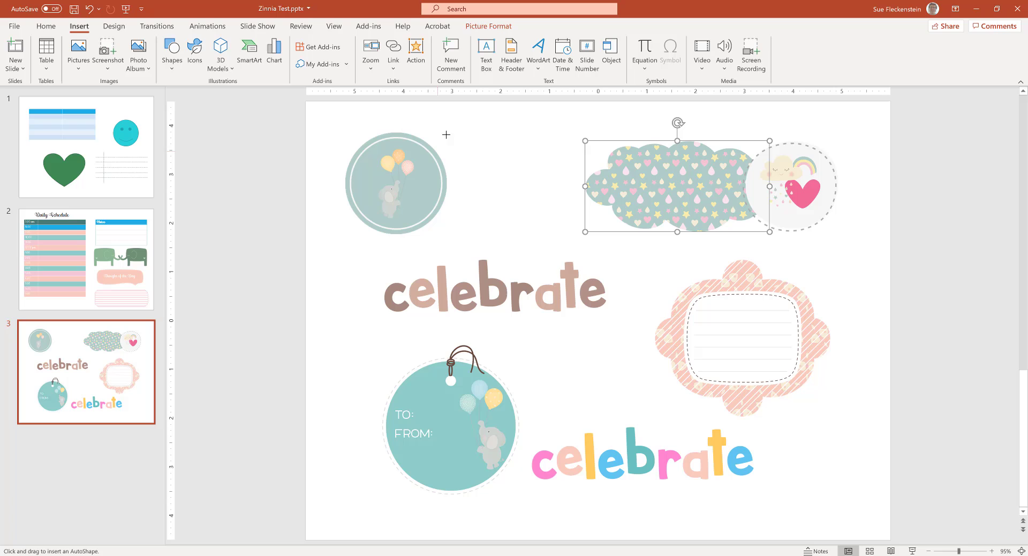
drag(460, 130, 548, 212)
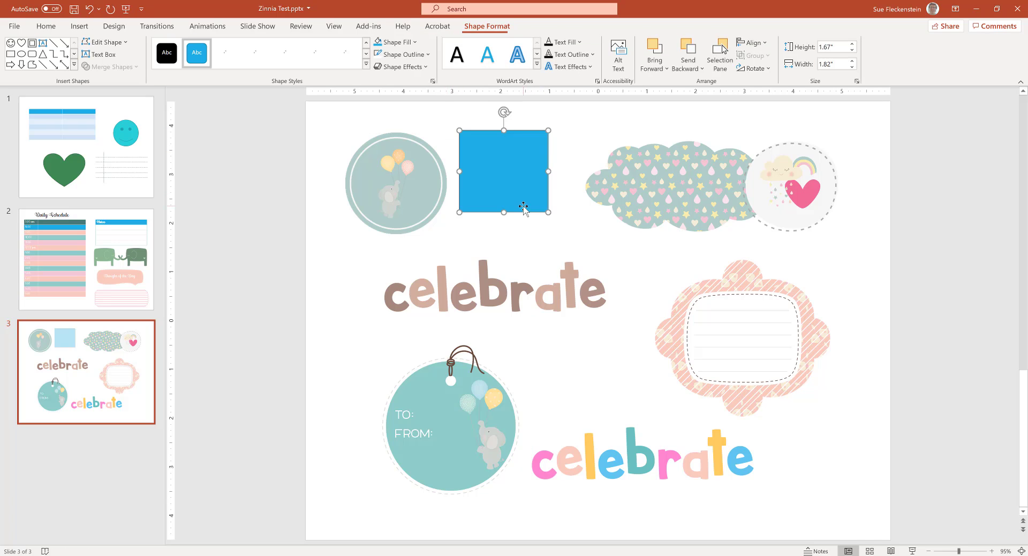
click(412, 42)
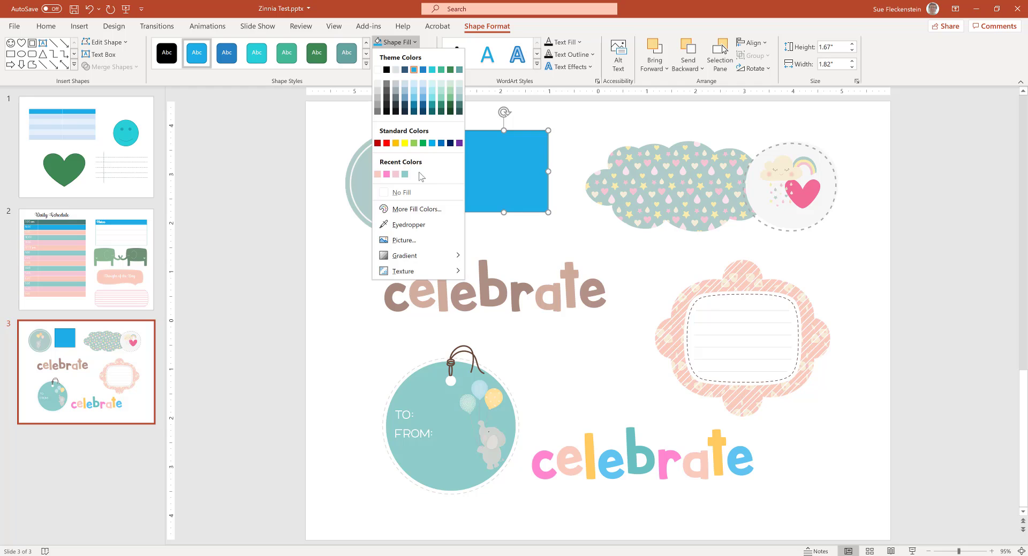
click(530, 247)
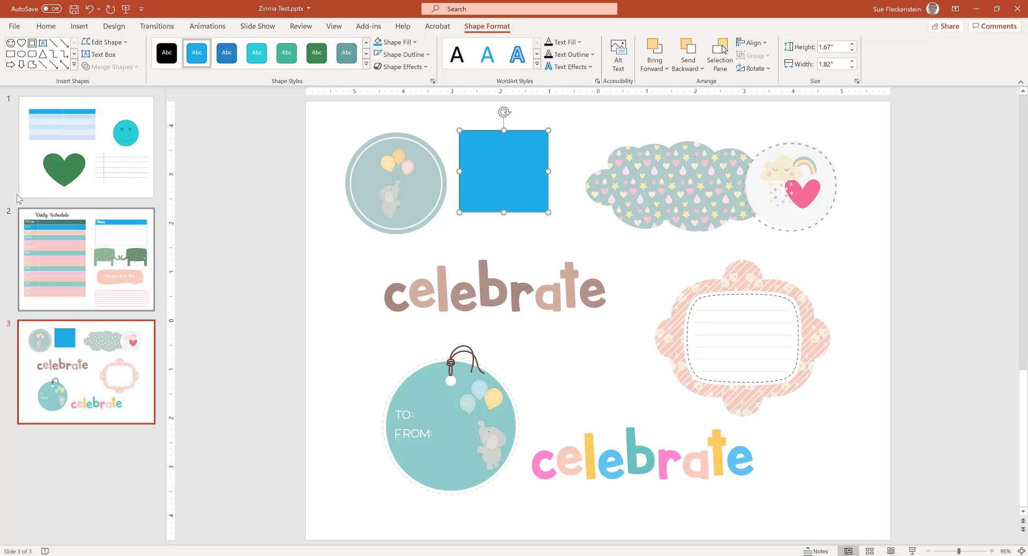
Preview the built-in theme color schemes, such as Red, on slide 1 without applying one.
click(33, 178)
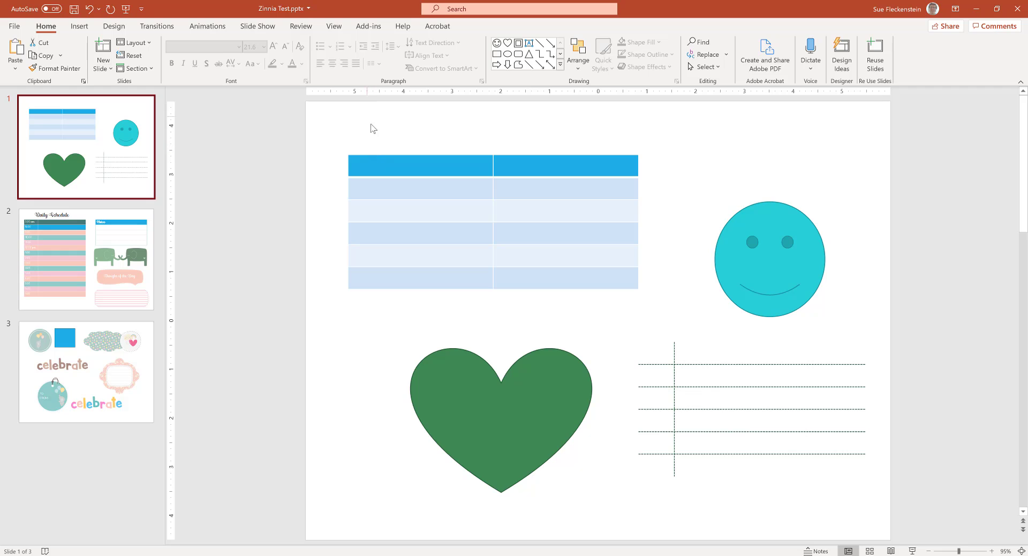
click(114, 27)
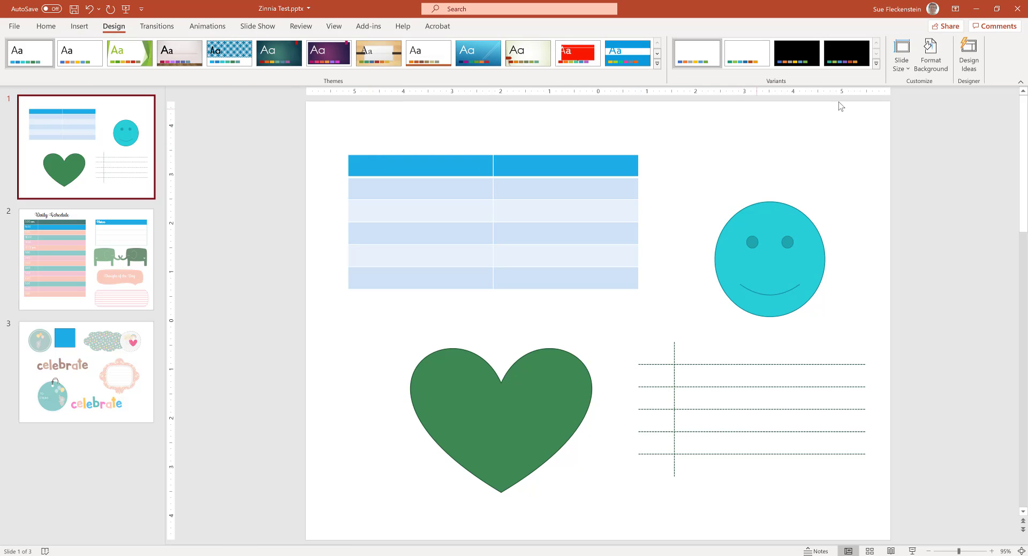
click(876, 63)
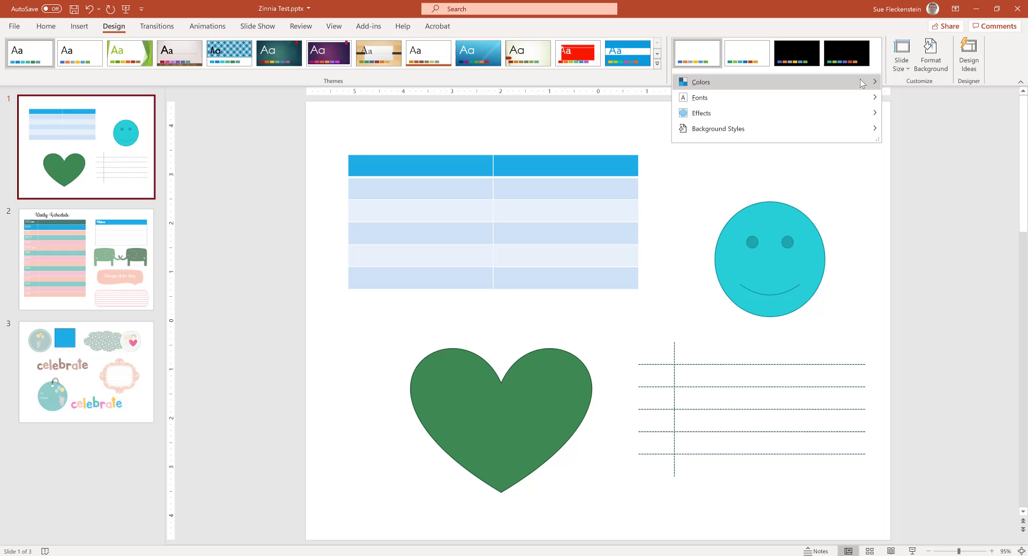
mouse_move(862, 83)
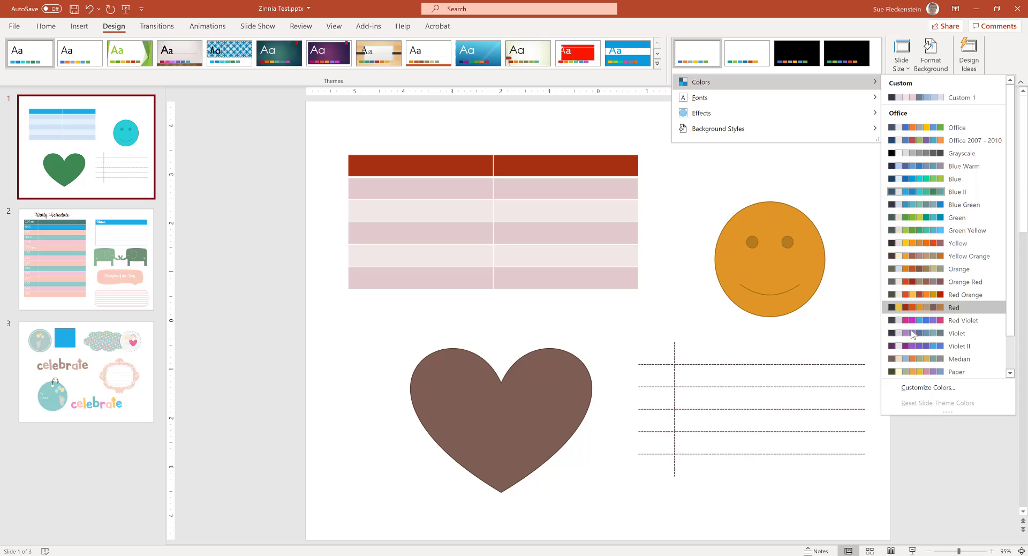
click(845, 333)
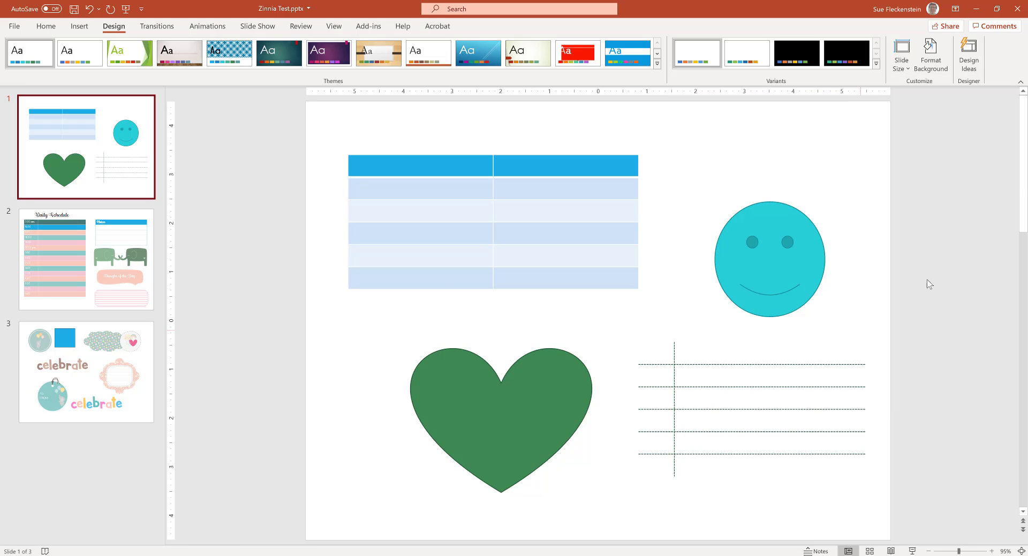
On slide 2, shade the first 9.00 row of the Daily Schedule table with the light green sampled from the left elephant using the Eyedropper.
click(54, 255)
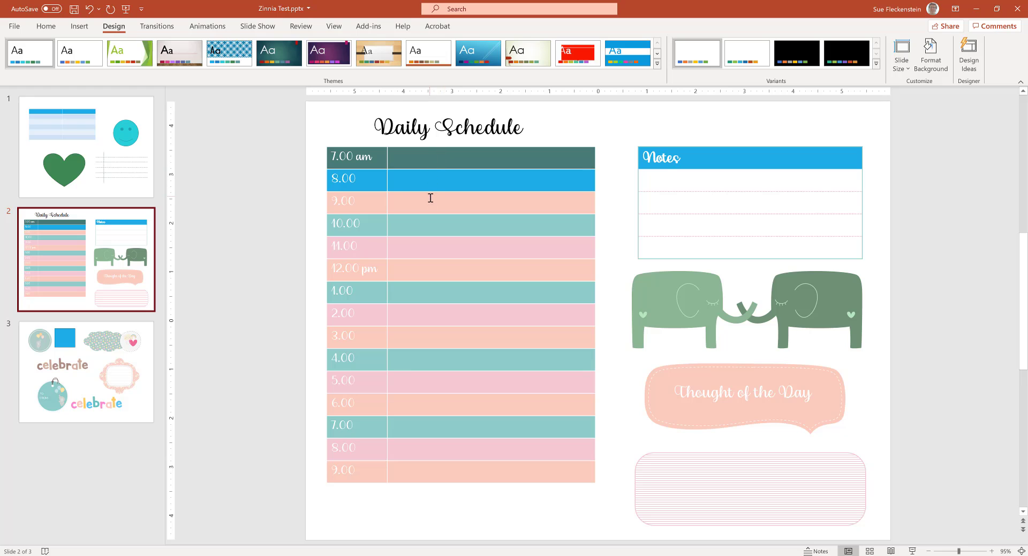
click(431, 198)
drag(370, 204, 423, 205)
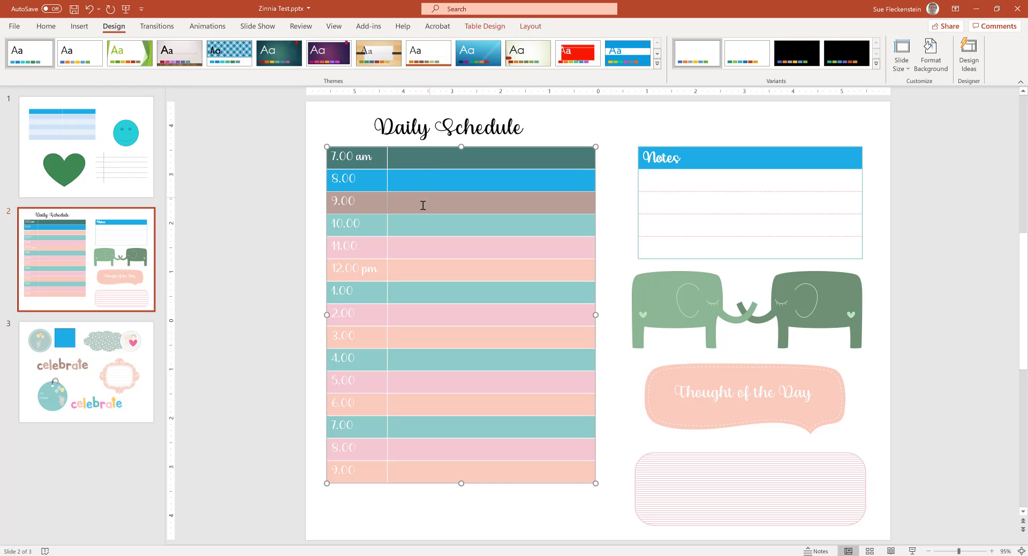
click(478, 26)
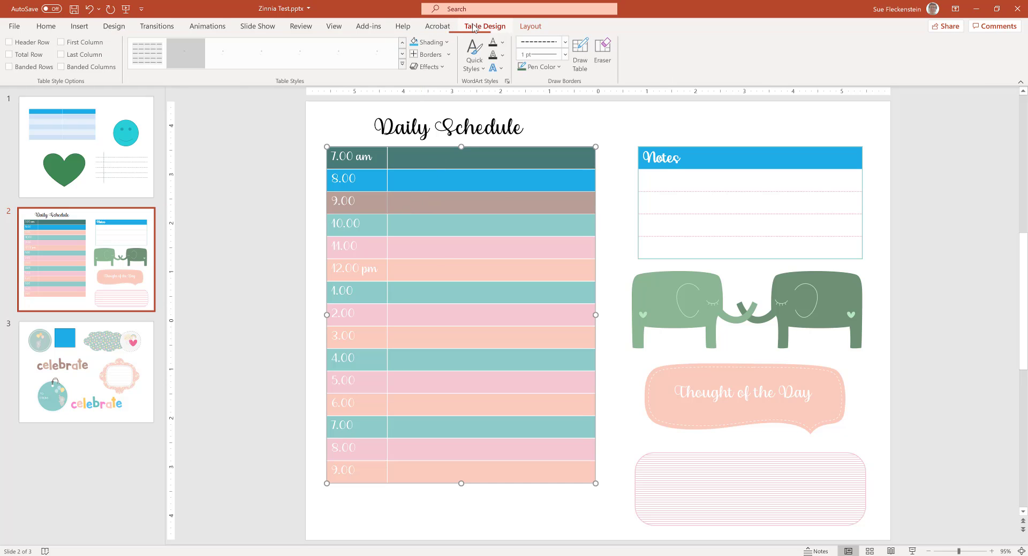
click(445, 43)
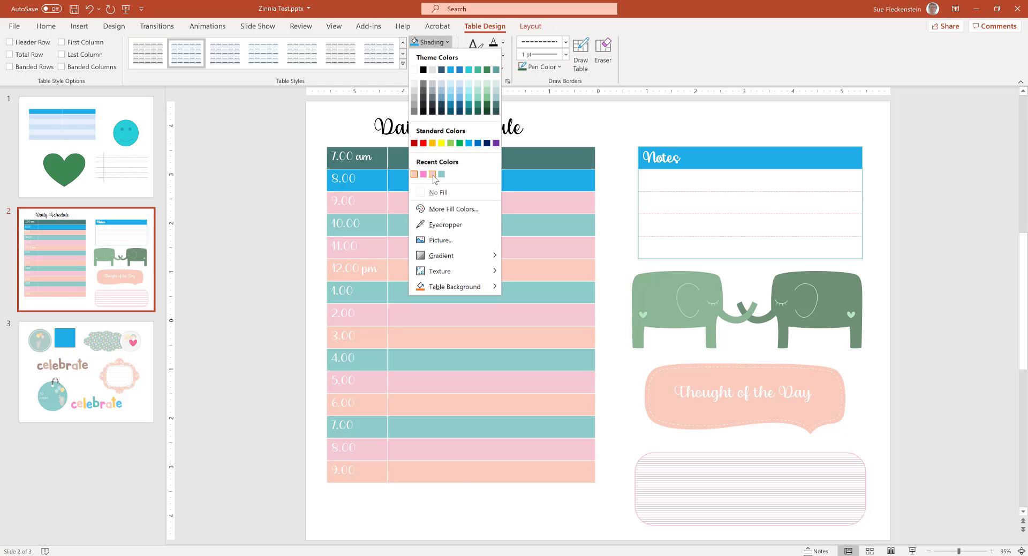
click(445, 224)
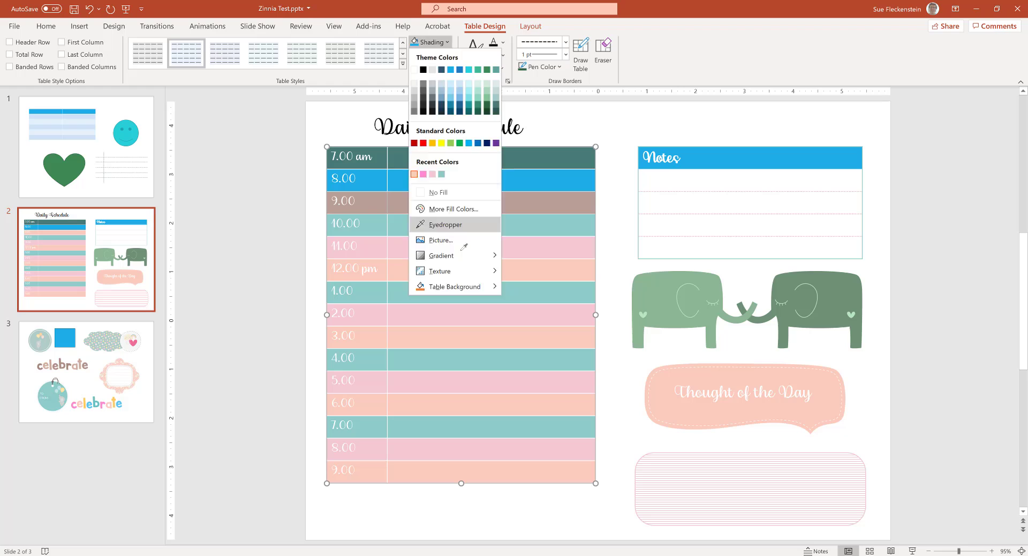
click(666, 289)
click(617, 197)
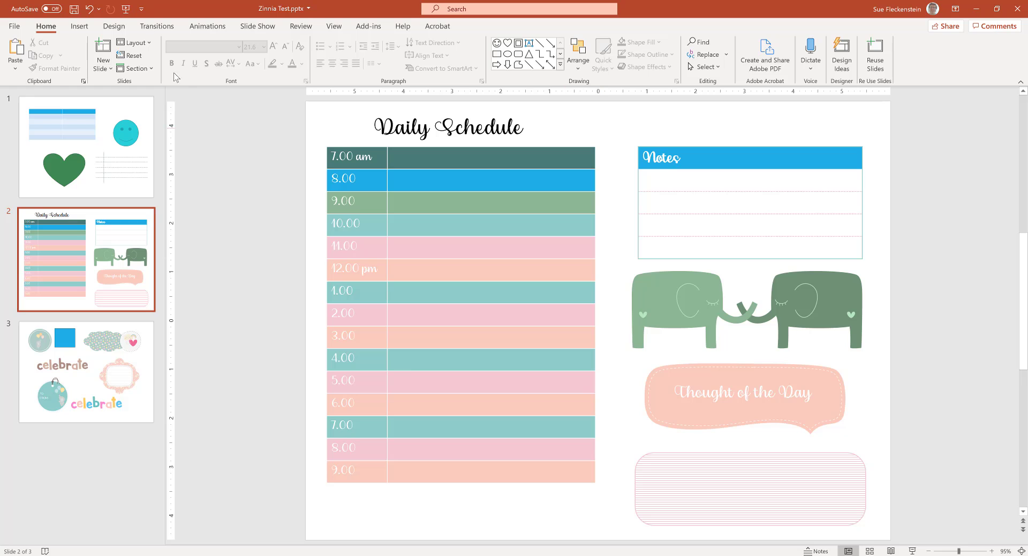
Insert the picture Butterfly.png from the Pictures folder onto the Daily Schedule slide.
click(79, 26)
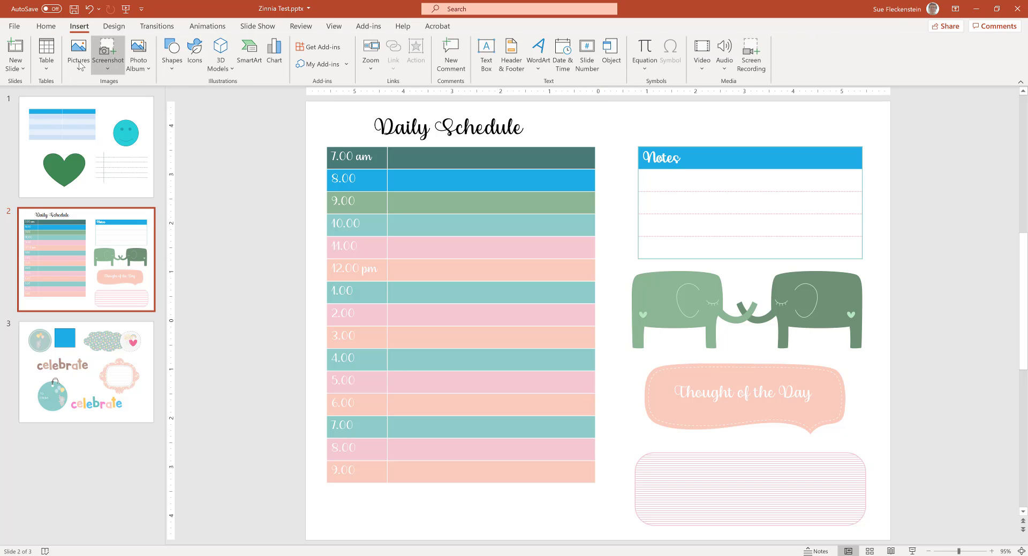
click(78, 53)
click(112, 112)
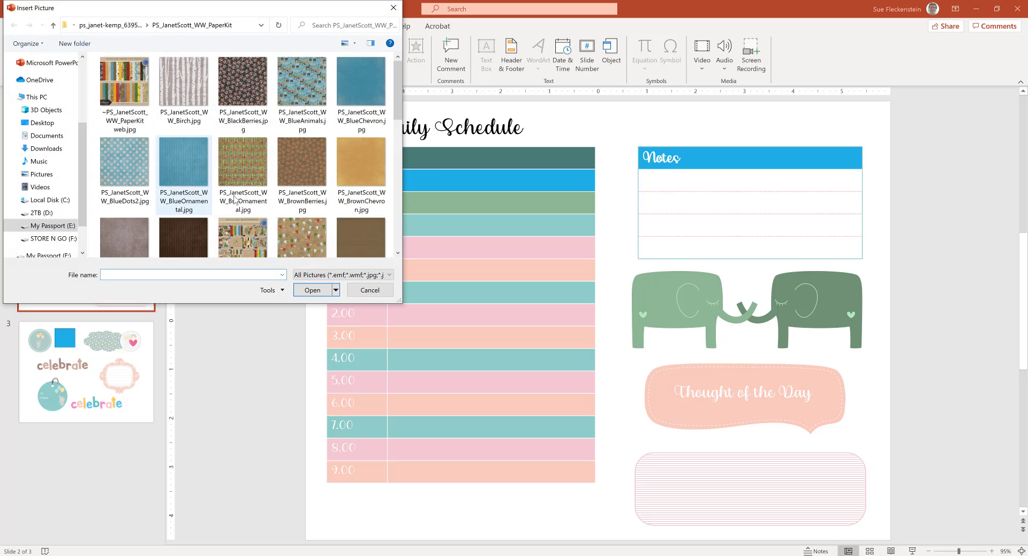
scroll(227, 205, down, 2)
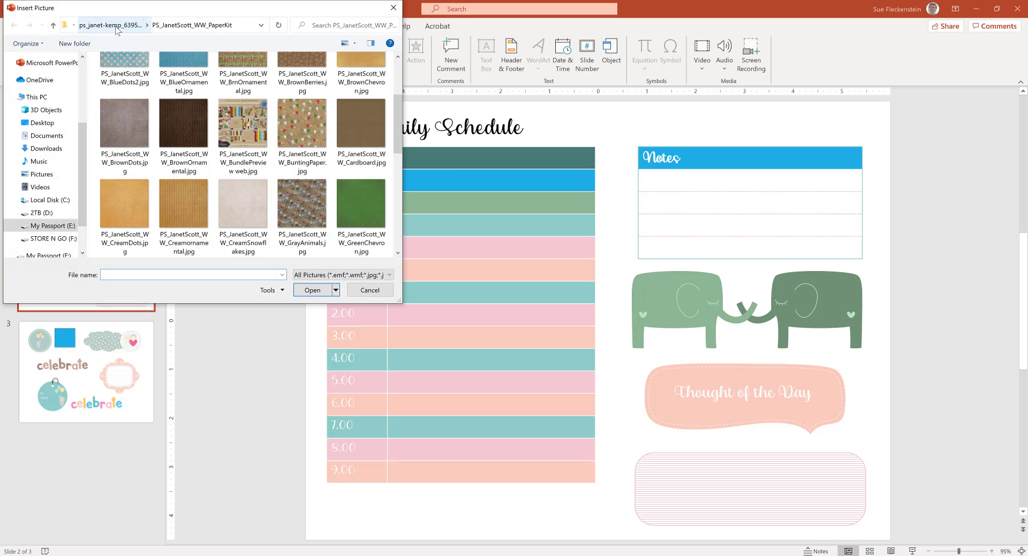
click(41, 175)
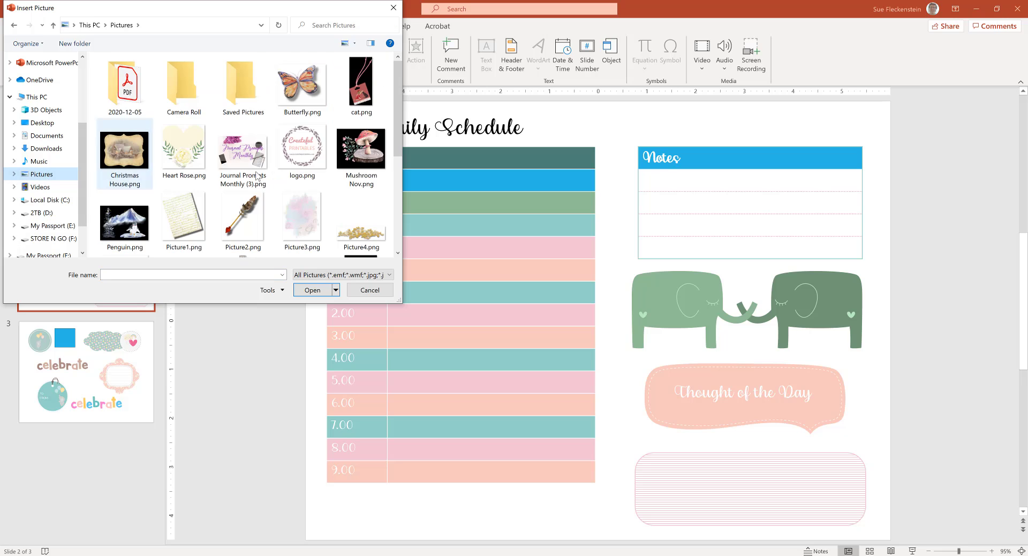
click(319, 96)
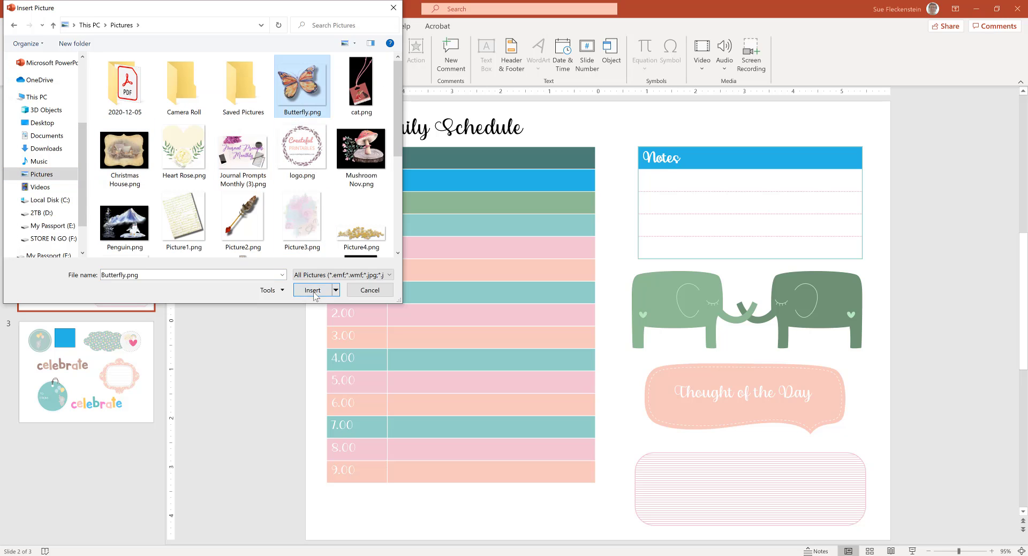
click(314, 291)
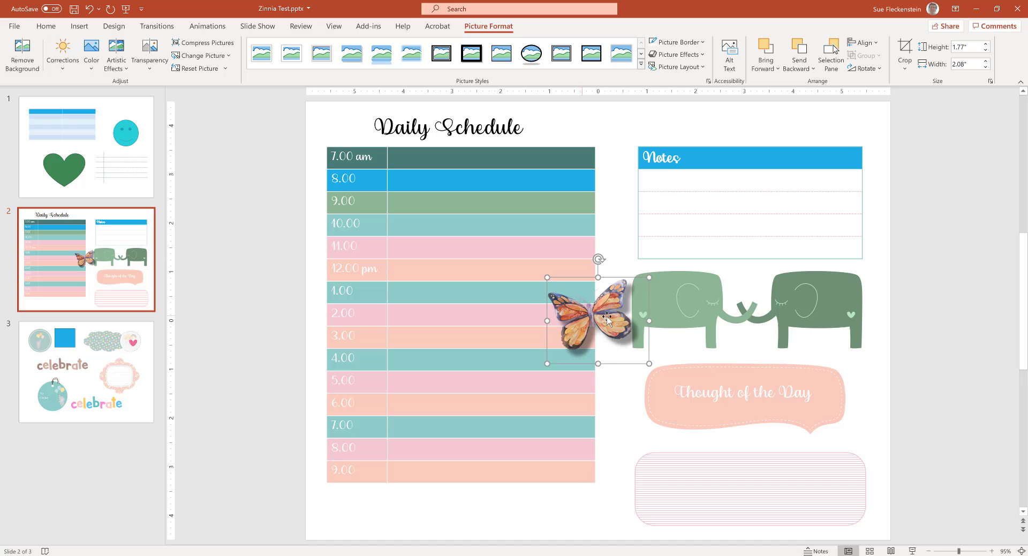
Move the butterfly picture to the lower-left corner of the schedule table, overlapping its last 9.00 row.
drag(607, 322, 400, 492)
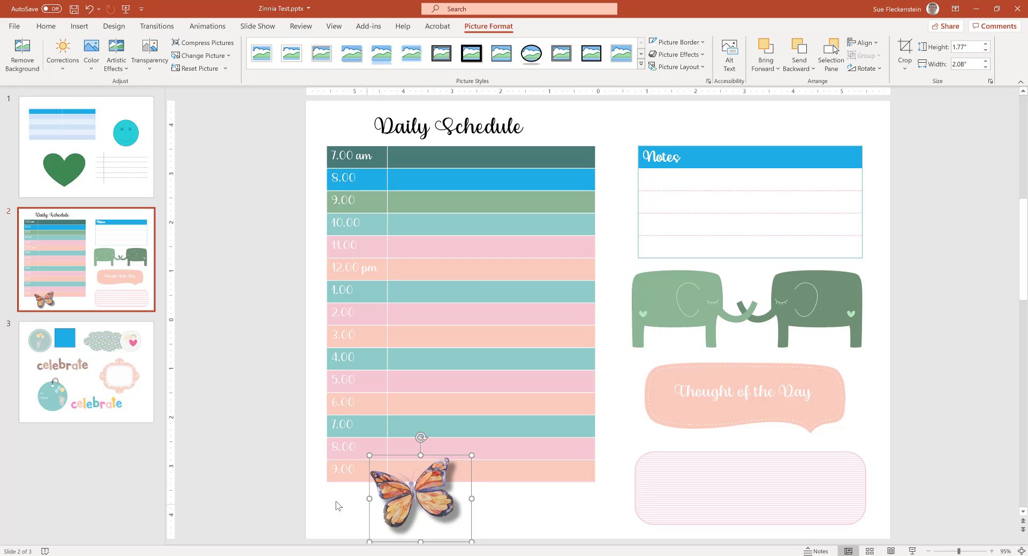
click(266, 427)
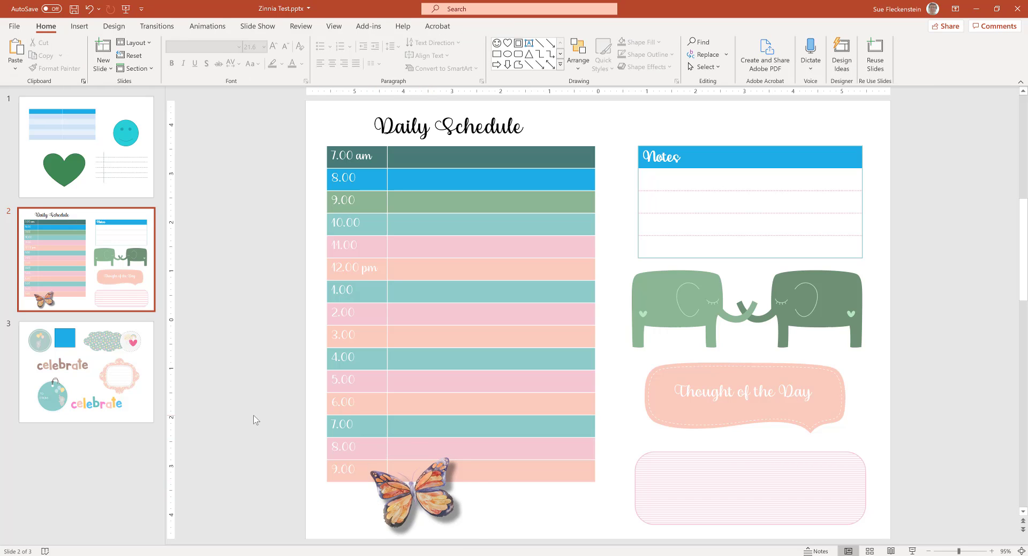
drag(430, 490, 378, 492)
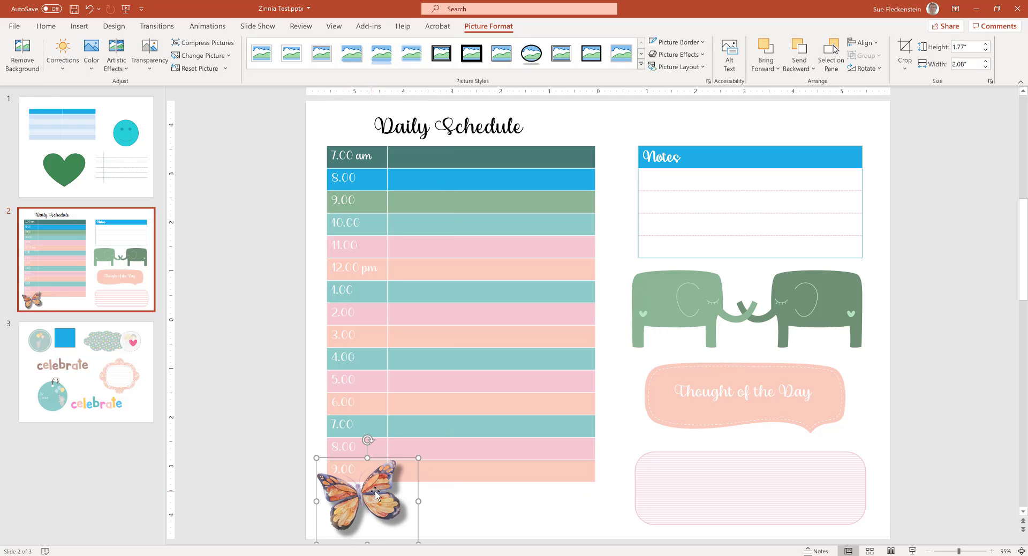